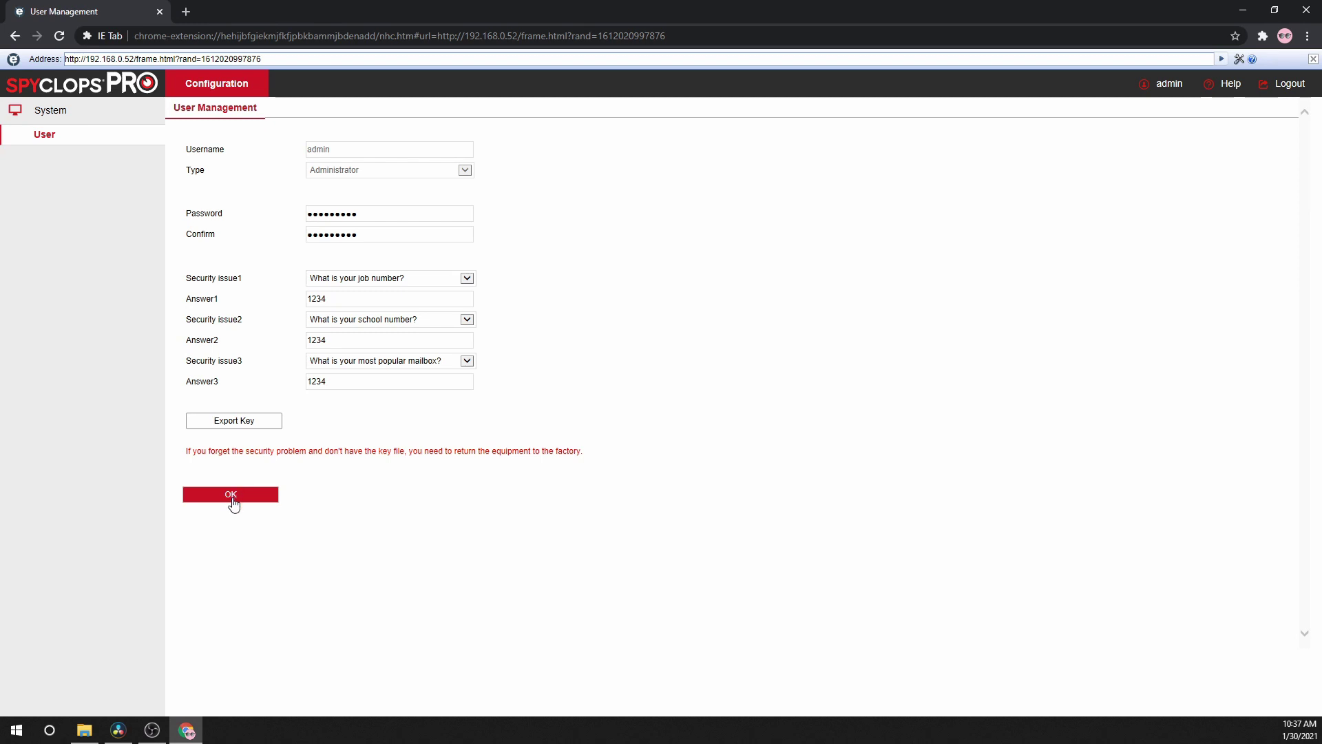
- Apply the new admin password and security answers, then go back to the login page
left_click(234, 502)
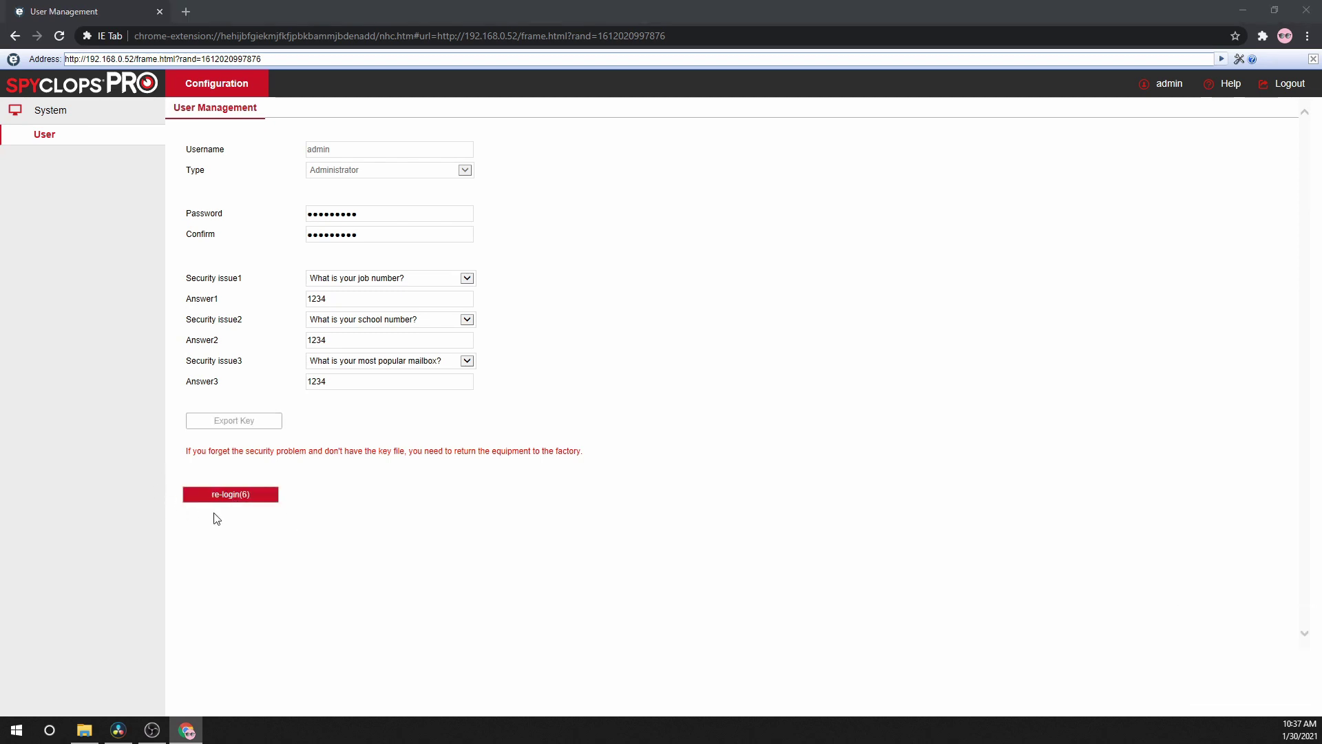
left_click(223, 497)
- Sign in with username admin and the account password
left_click(939, 270)
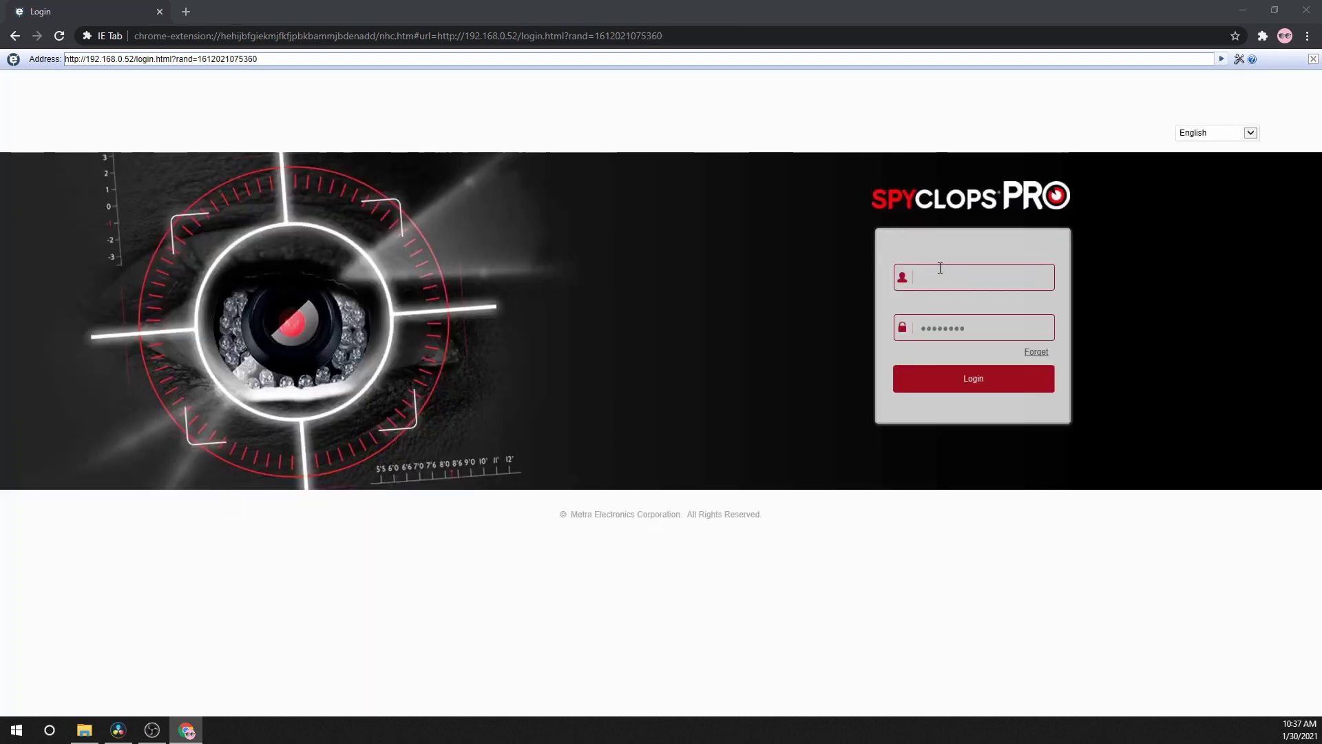
type("admin")
key("Tab")
type("admin123")
left_click(982, 385)
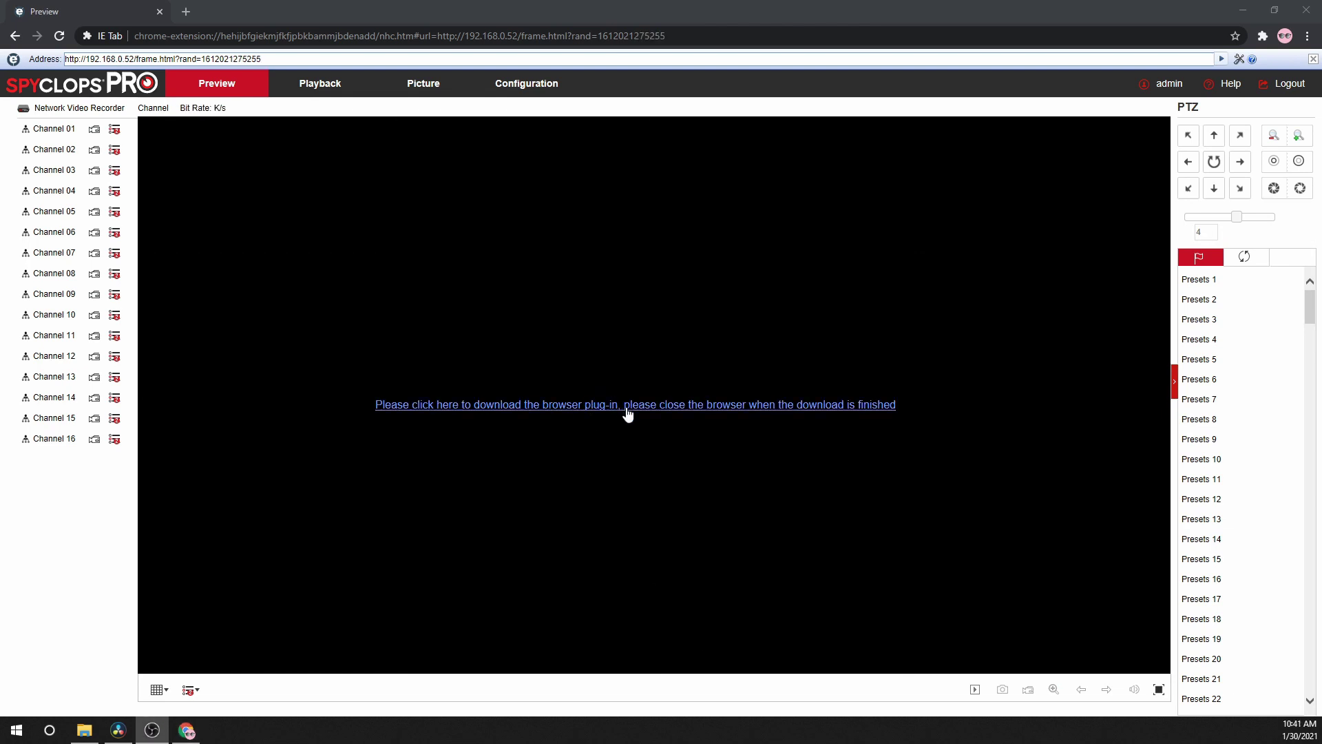
- Download and install the HsVRWebPlugin browser plug-in, then reload the page
left_click(626, 408)
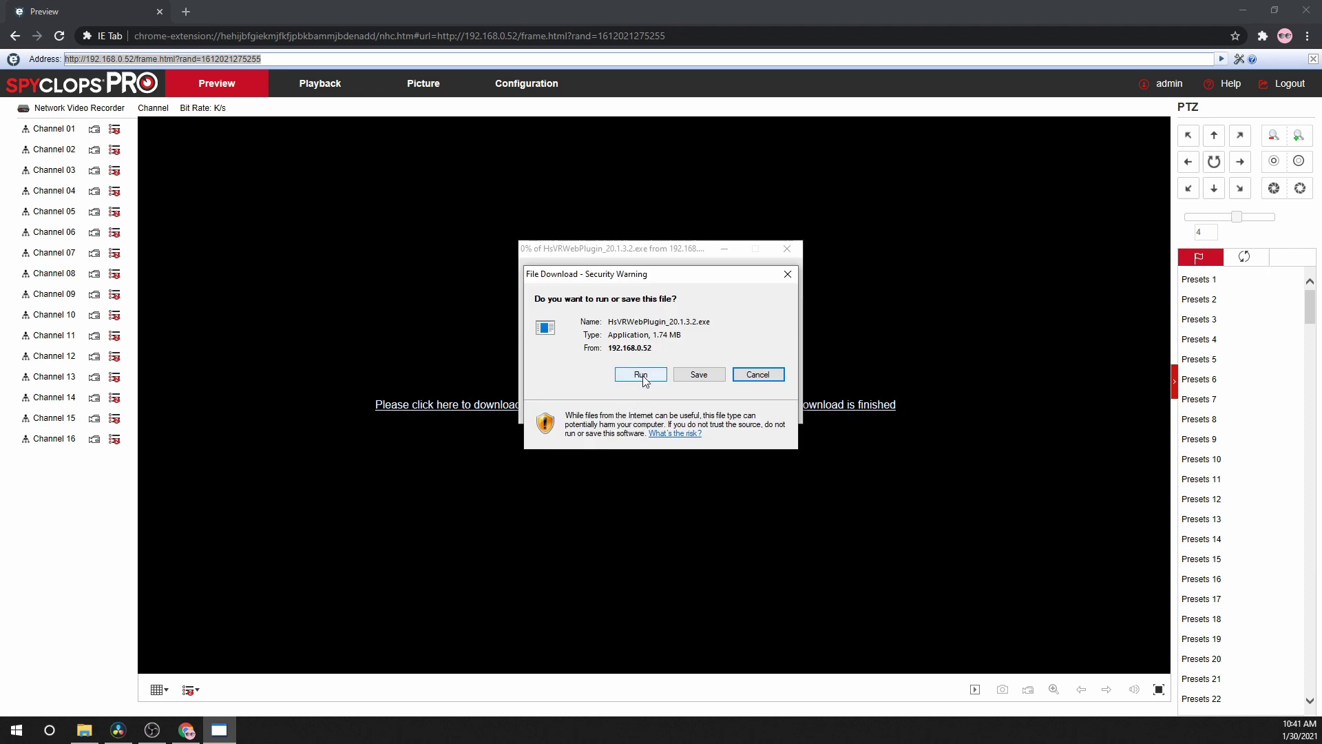
left_click(634, 372)
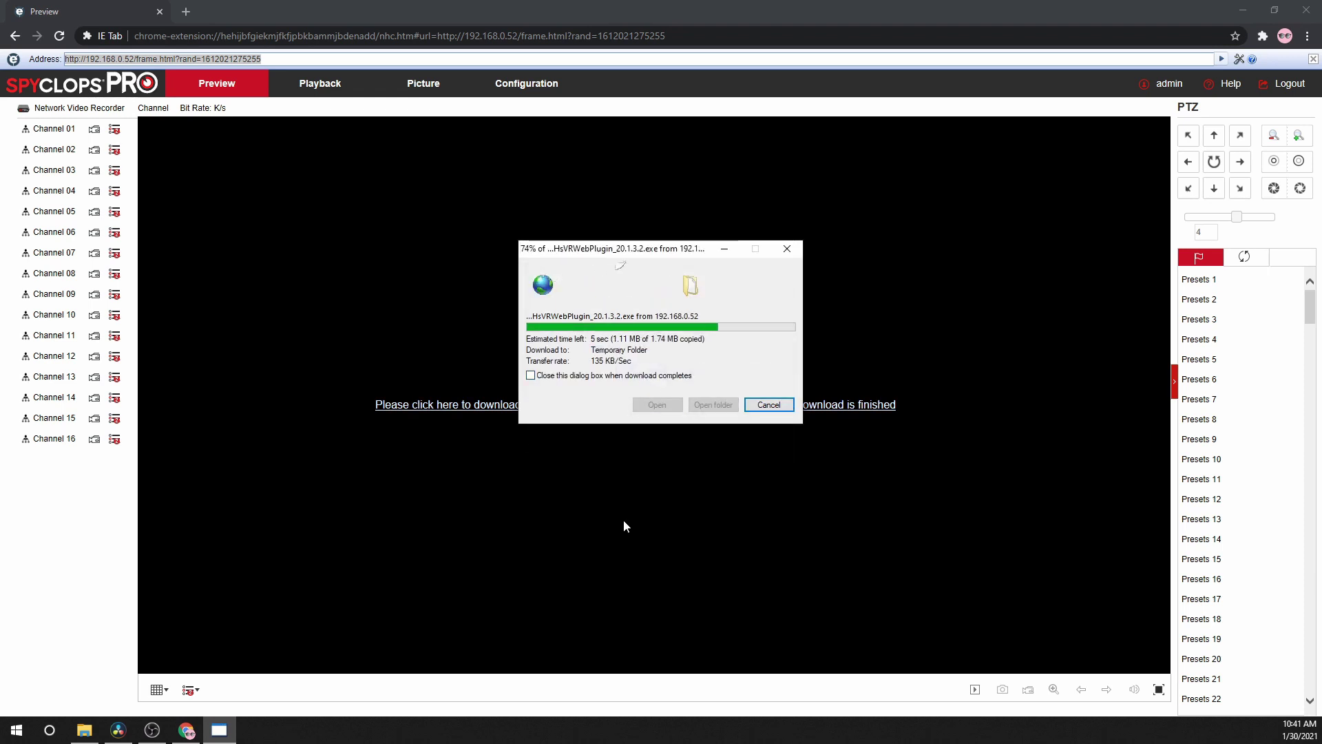
left_click(686, 298)
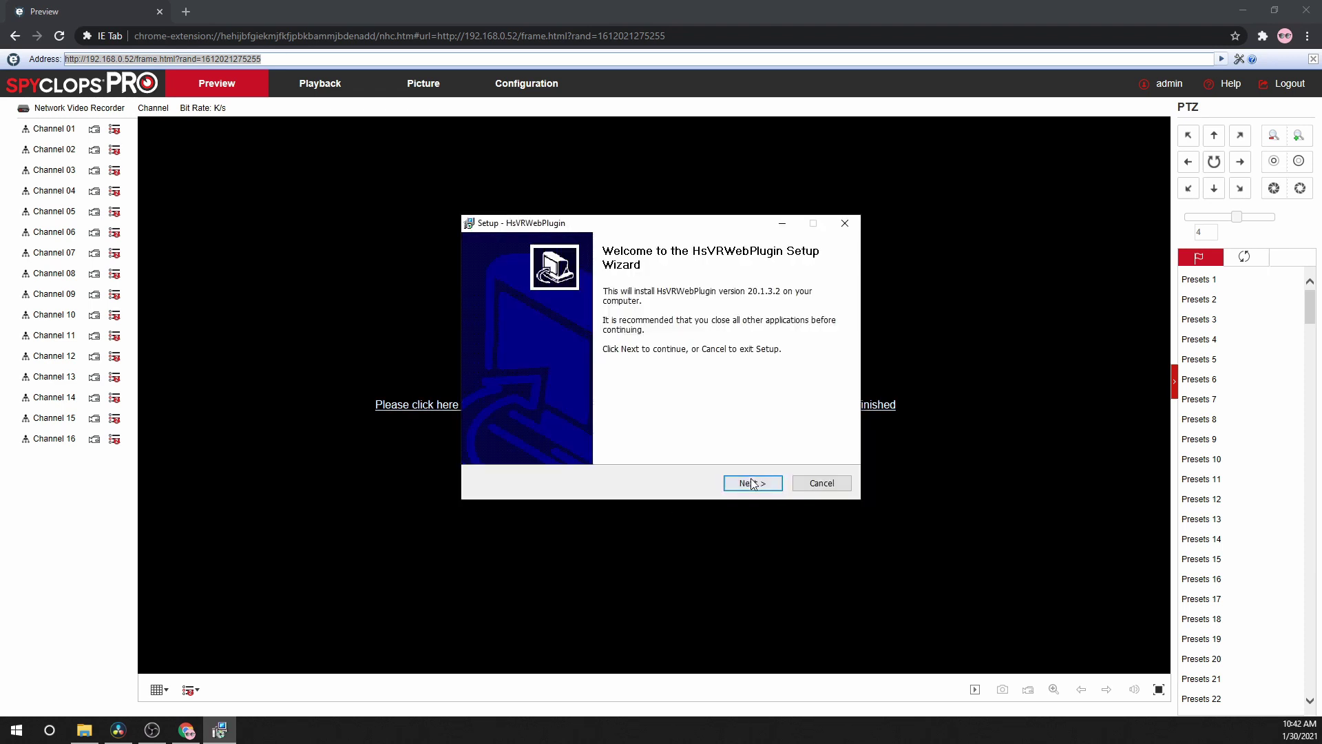
left_click(750, 484)
left_click(753, 484)
left_click(754, 484)
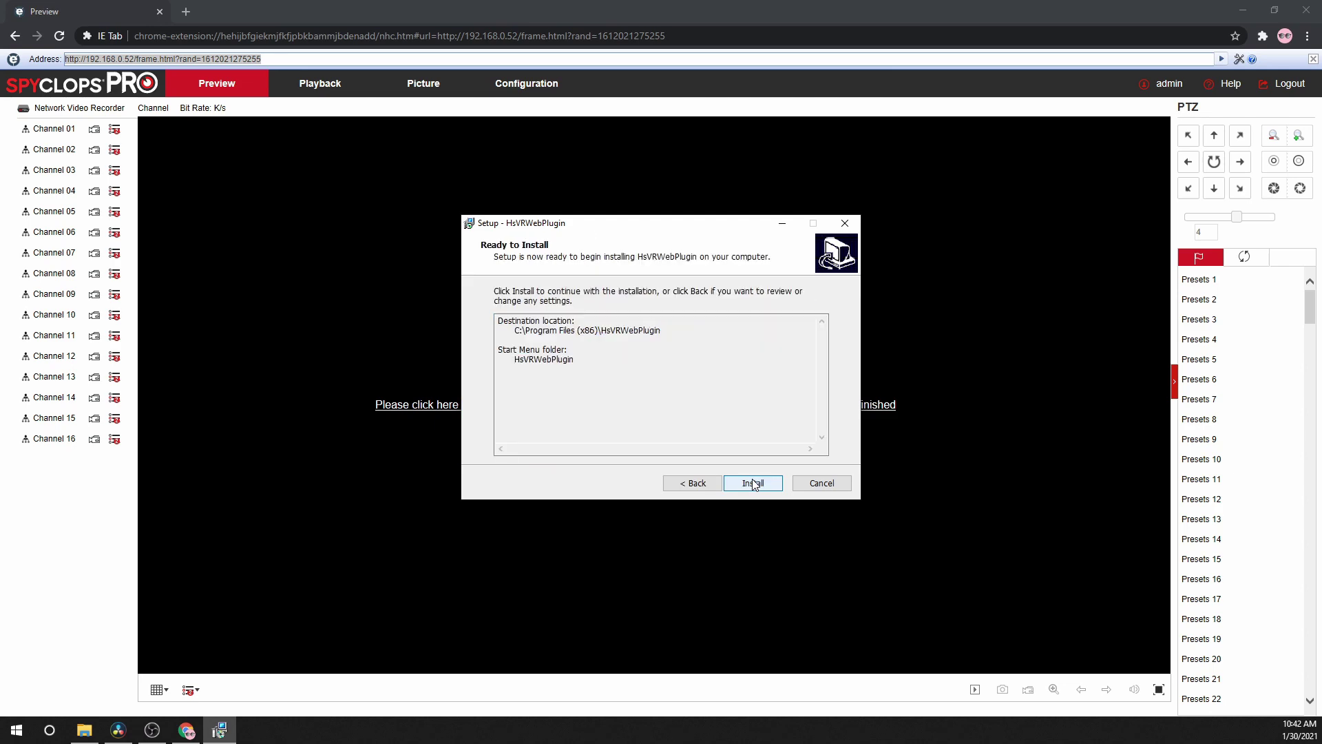
left_click(756, 484)
left_click(757, 486)
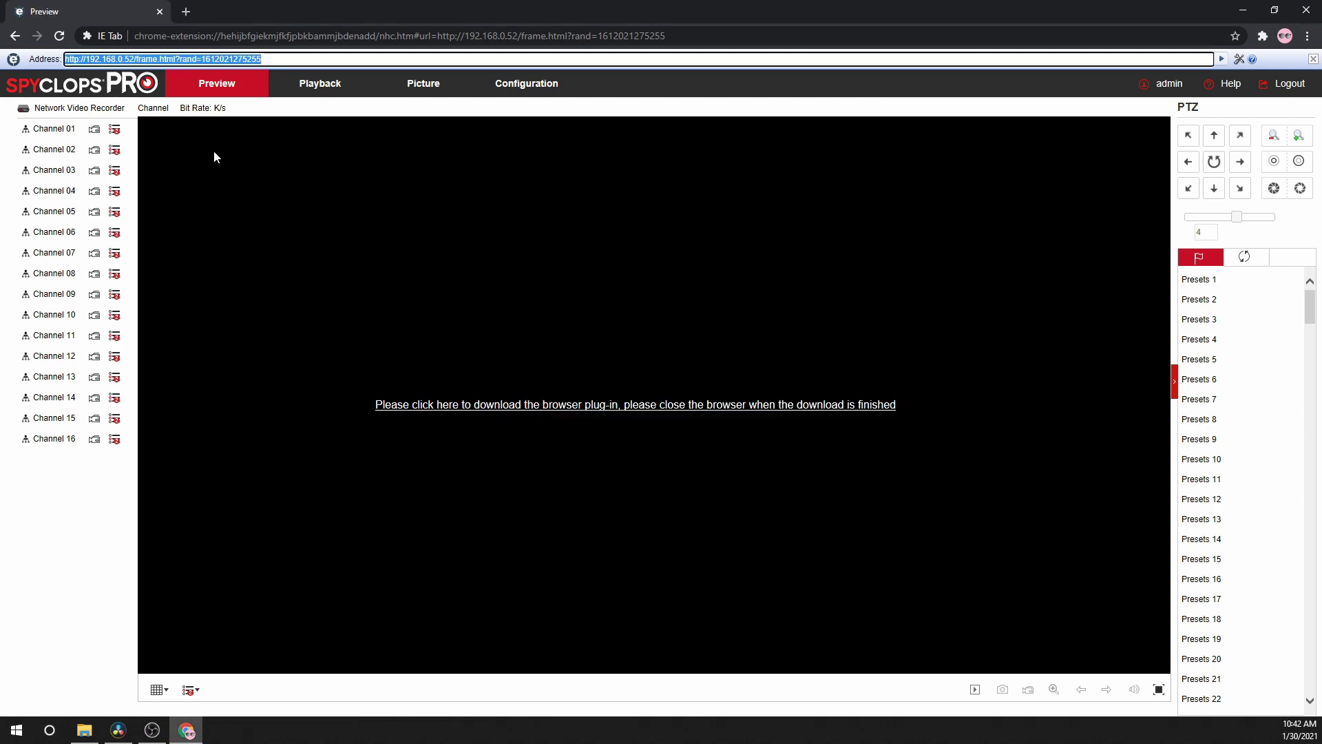
left_click(60, 35)
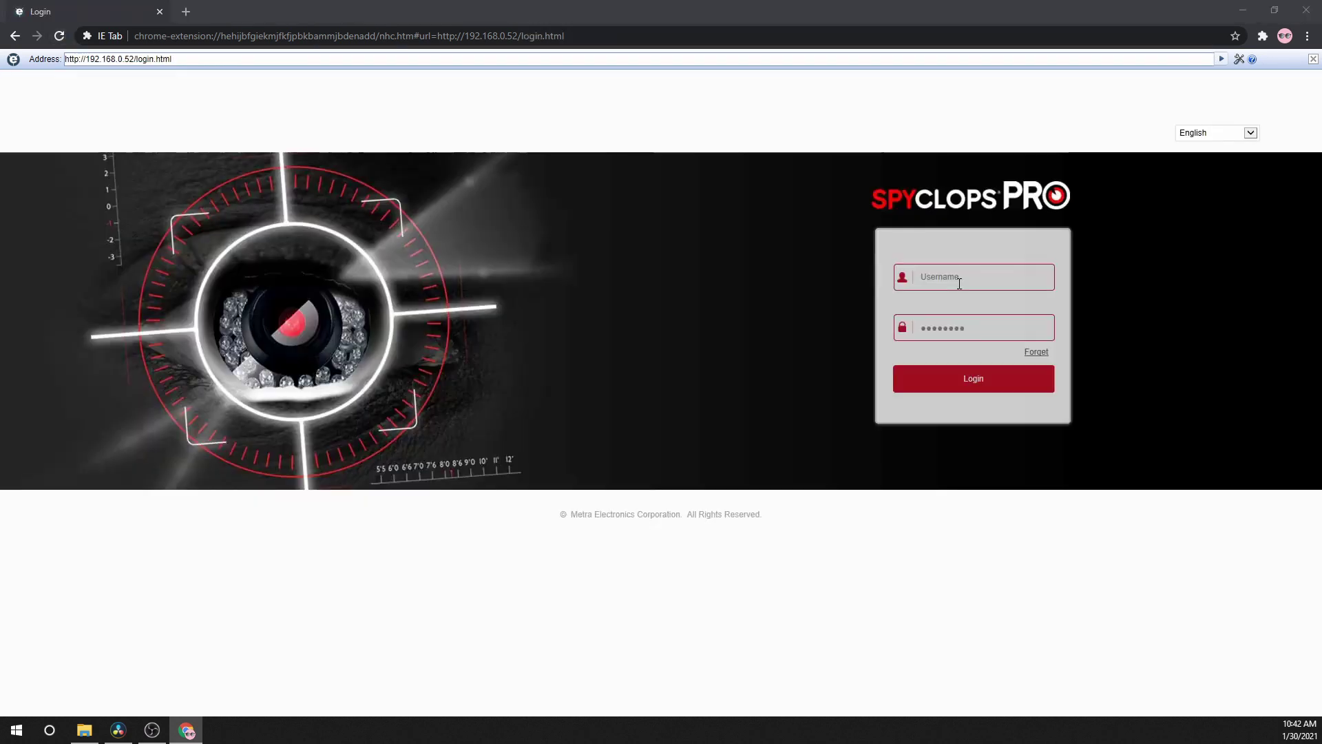
- Sign in with the password and open Configuration > System > General > Date
type("12")
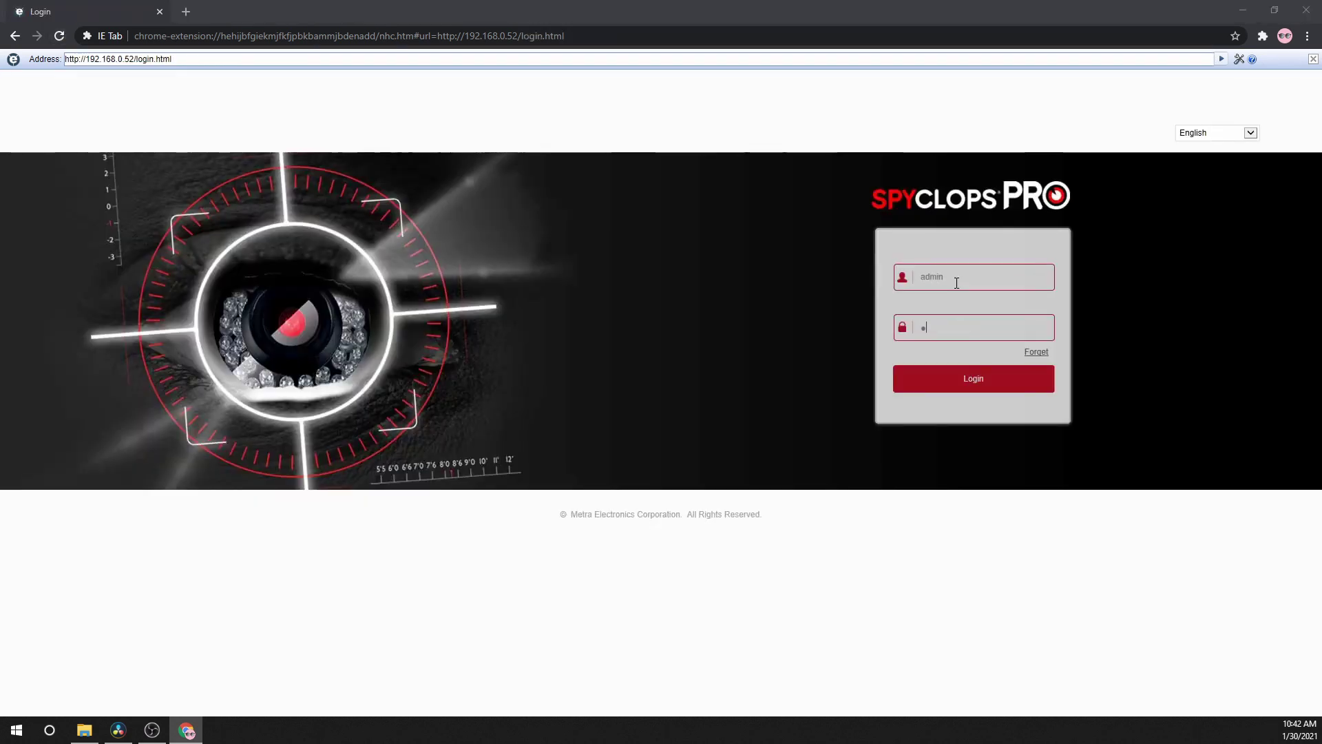
type("345678")
key("Return")
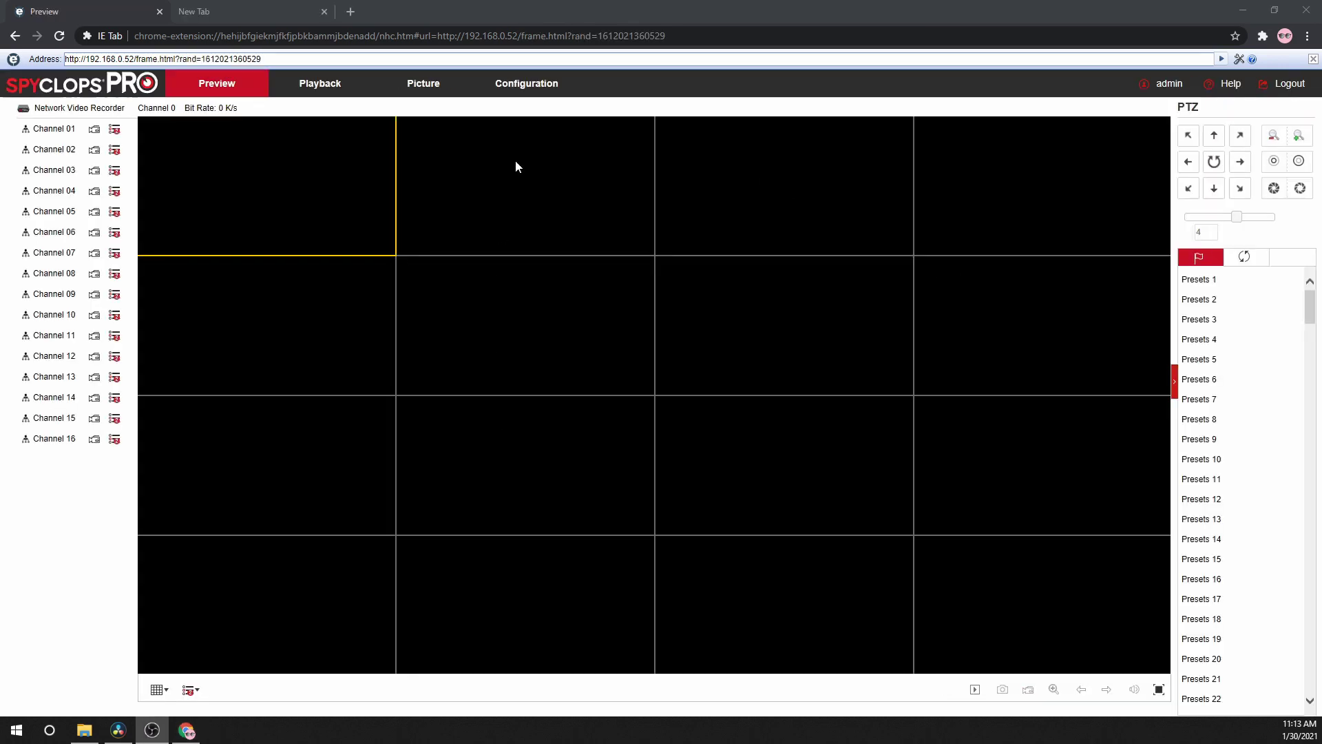
left_click(526, 89)
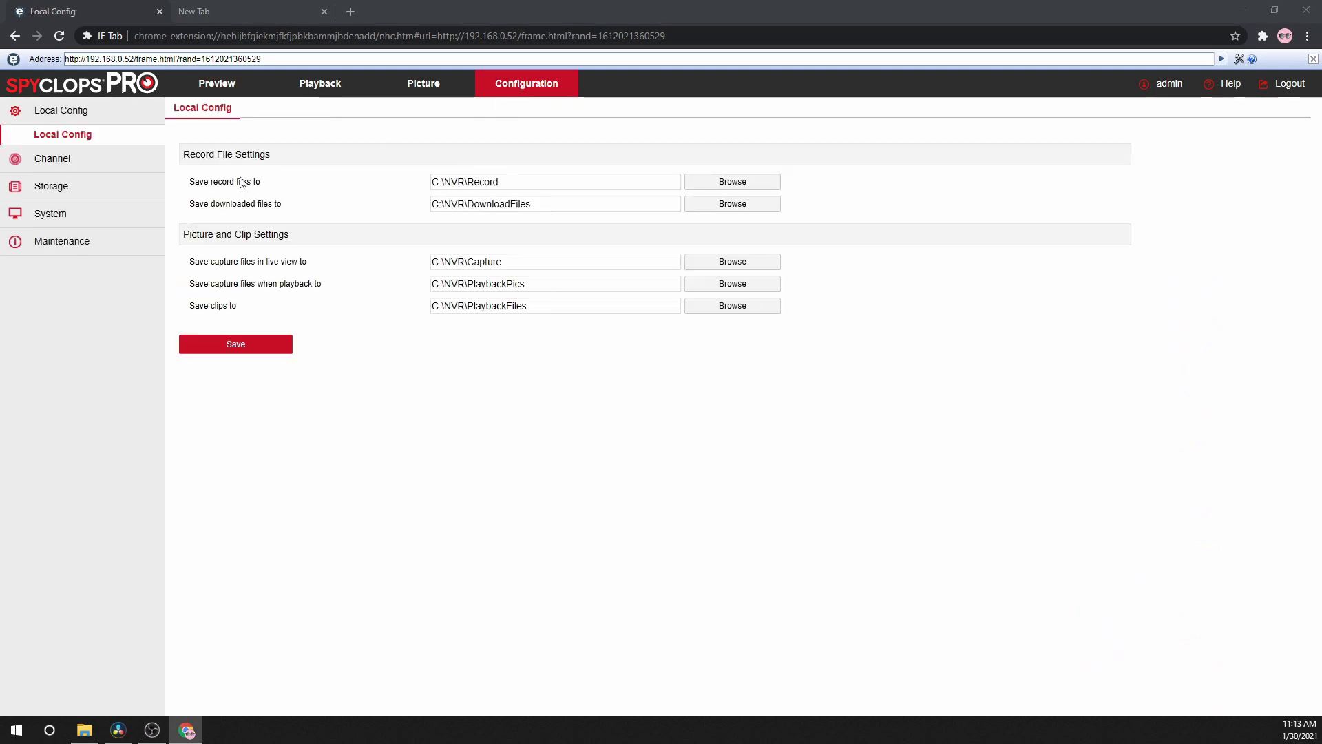
left_click(53, 215)
left_click(52, 238)
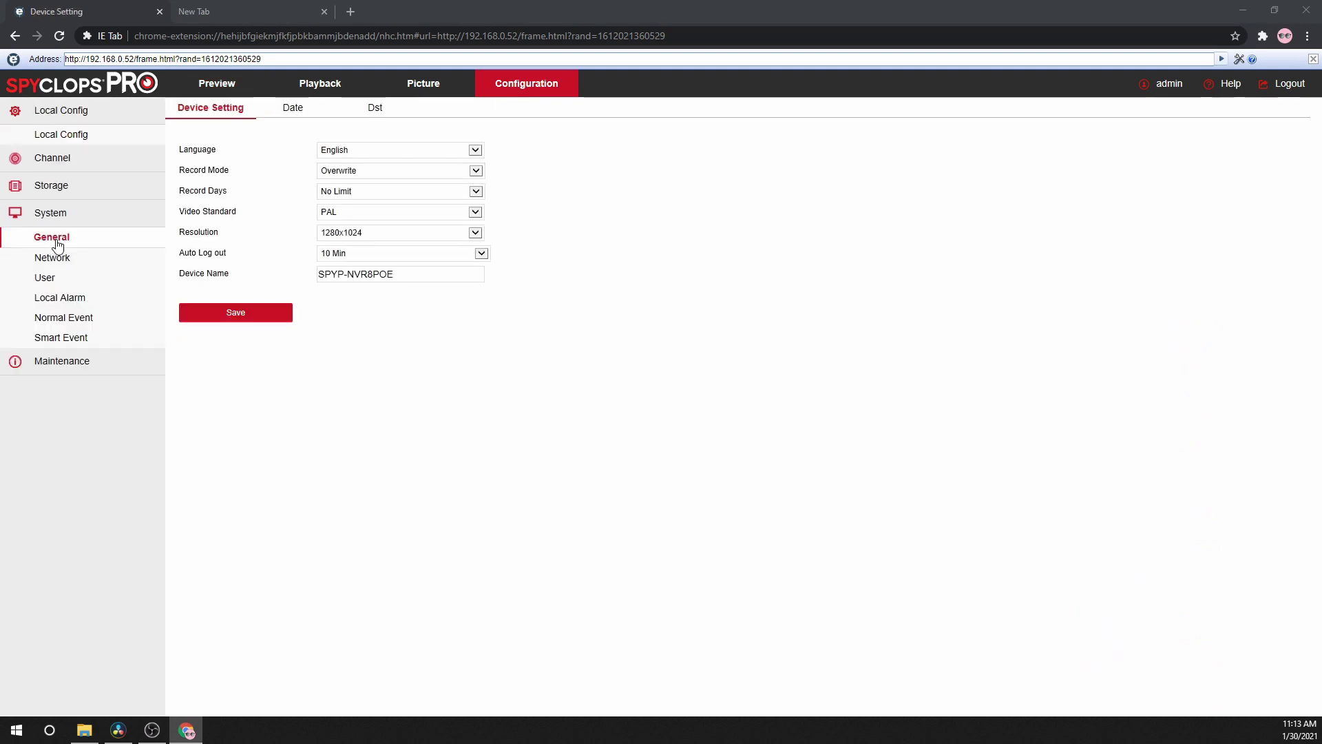
left_click(294, 110)
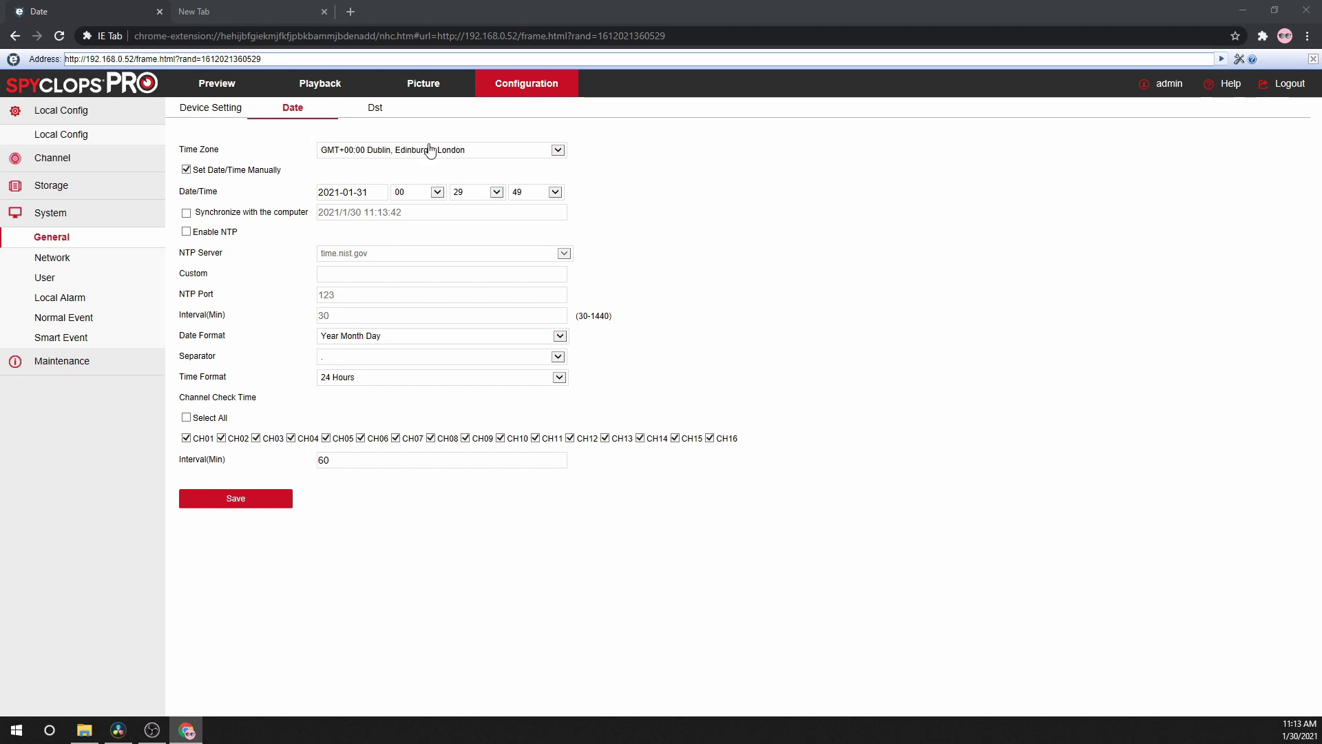
- Set the time zone to GMT-05:00 Eastern Time (USA and Canada) and the hour to 18
left_click(403, 152)
left_click(388, 84)
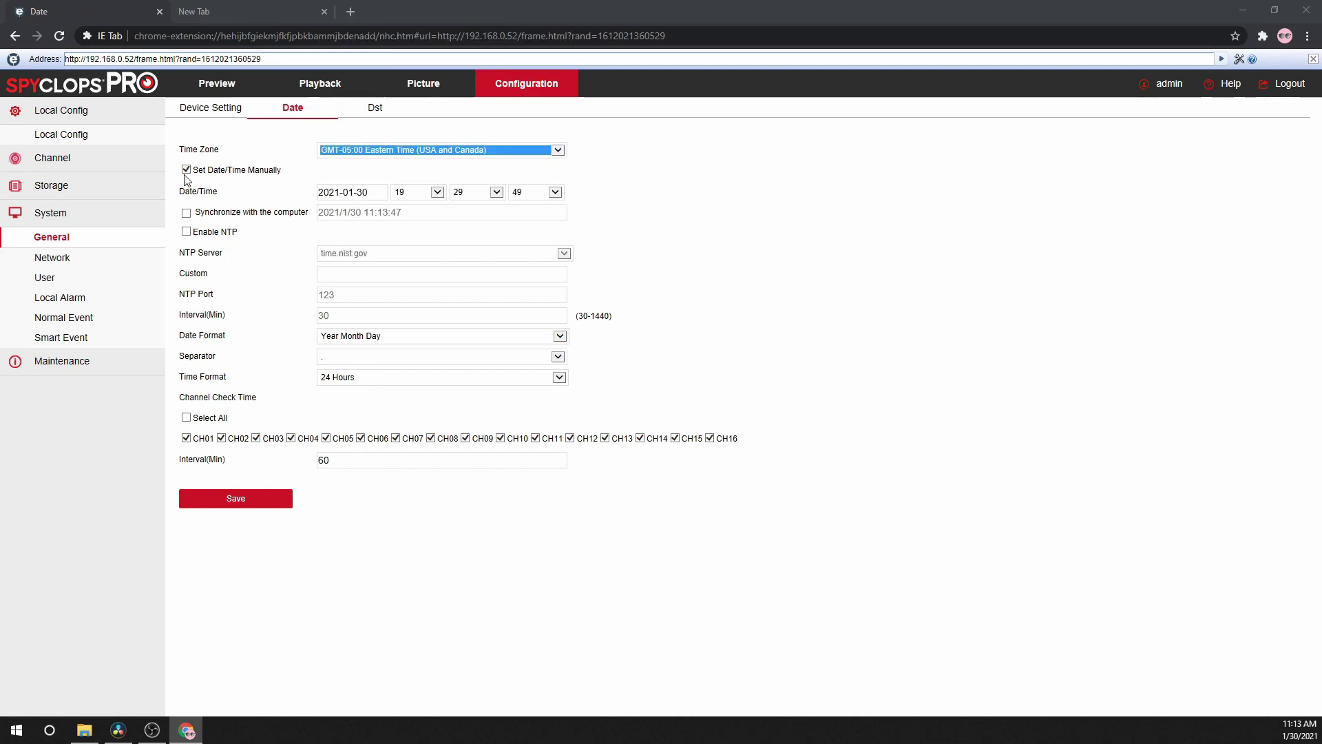
left_click(438, 192)
left_click(416, 179)
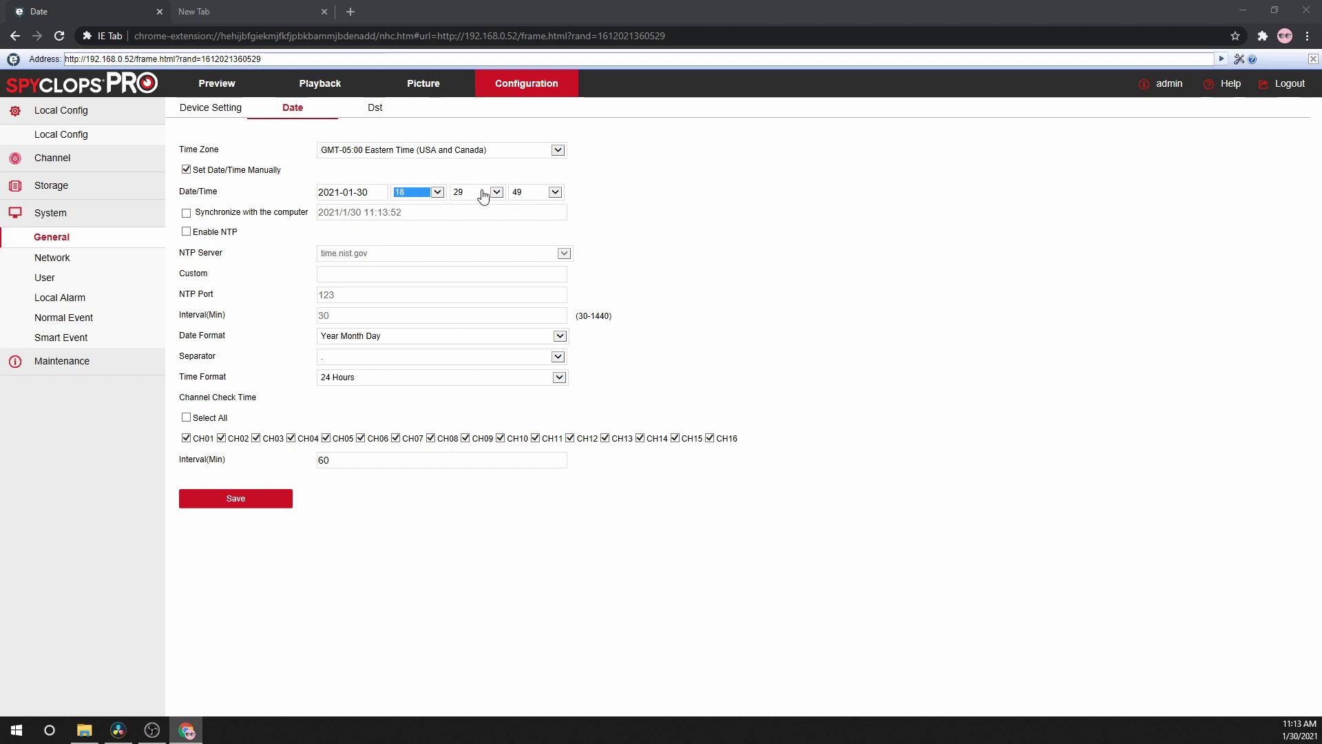
- Synchronize the clock with the computer, save, and view the Dst settings
left_click(186, 213)
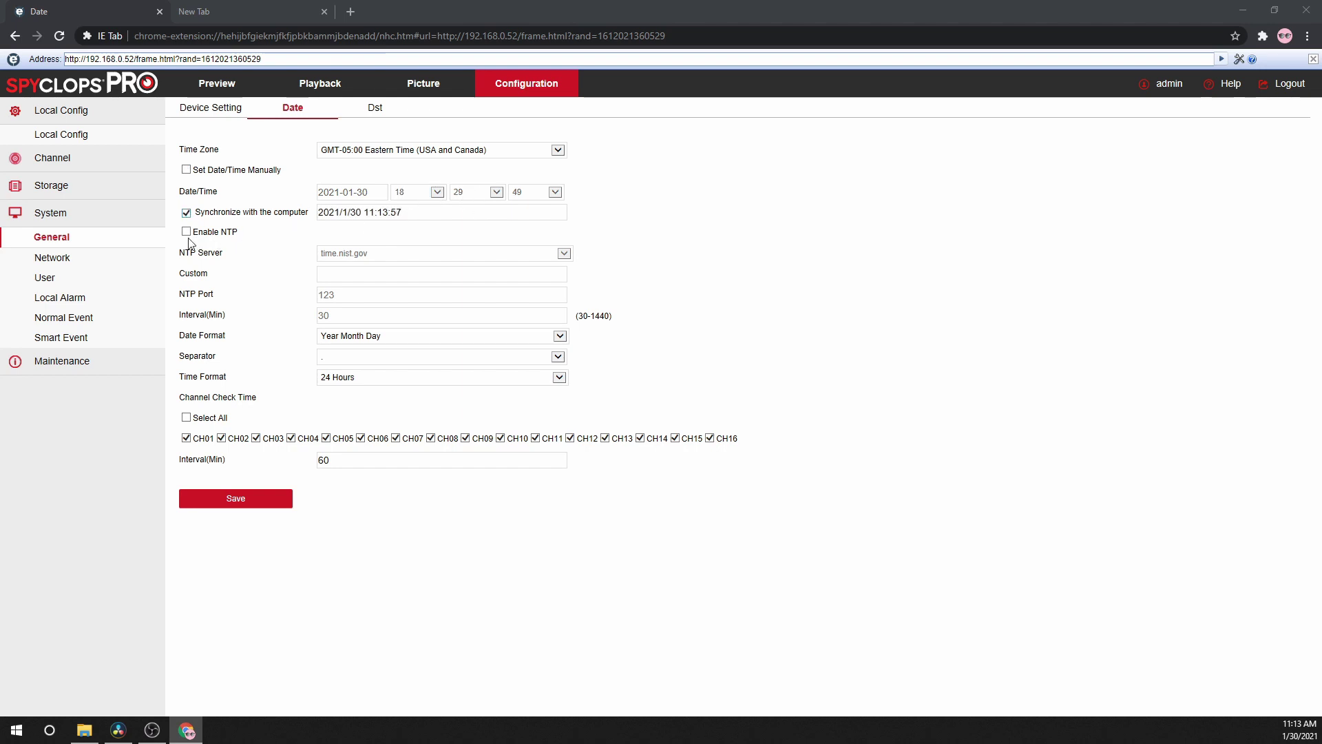
left_click(187, 232)
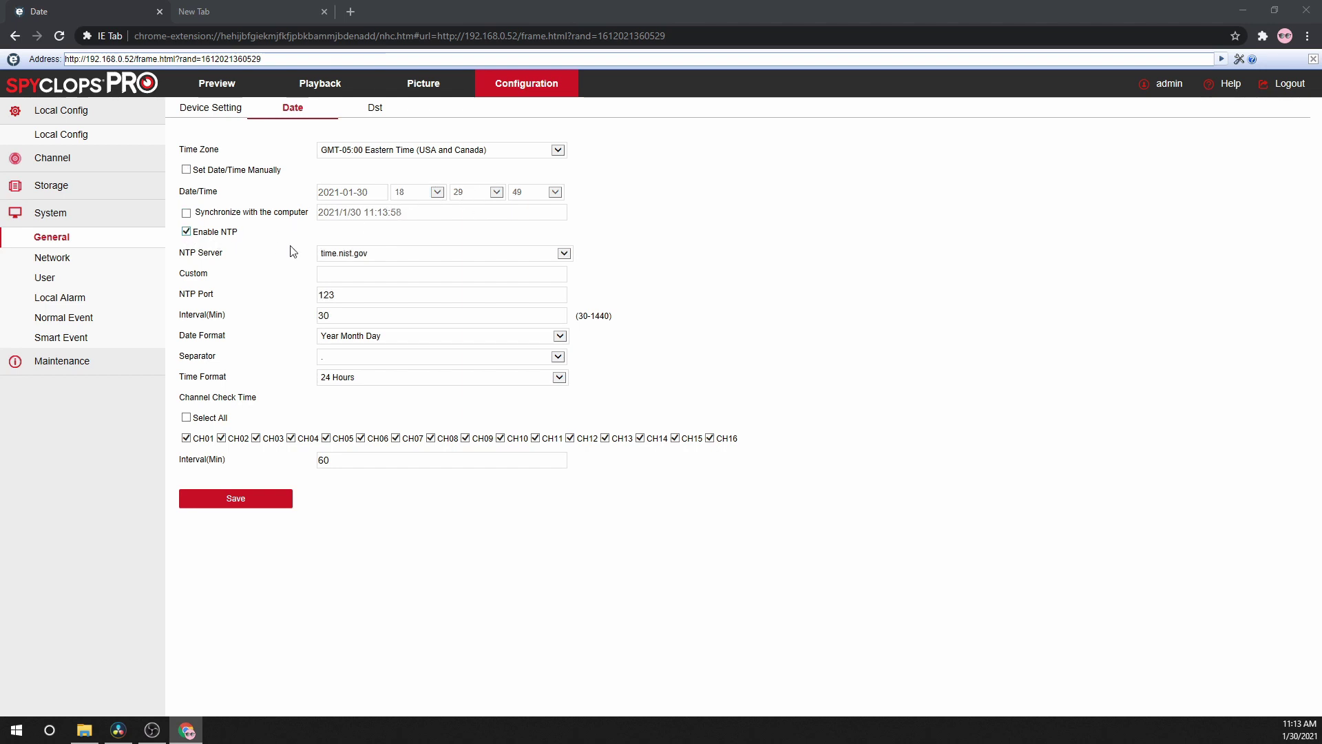
left_click(186, 213)
left_click(234, 507)
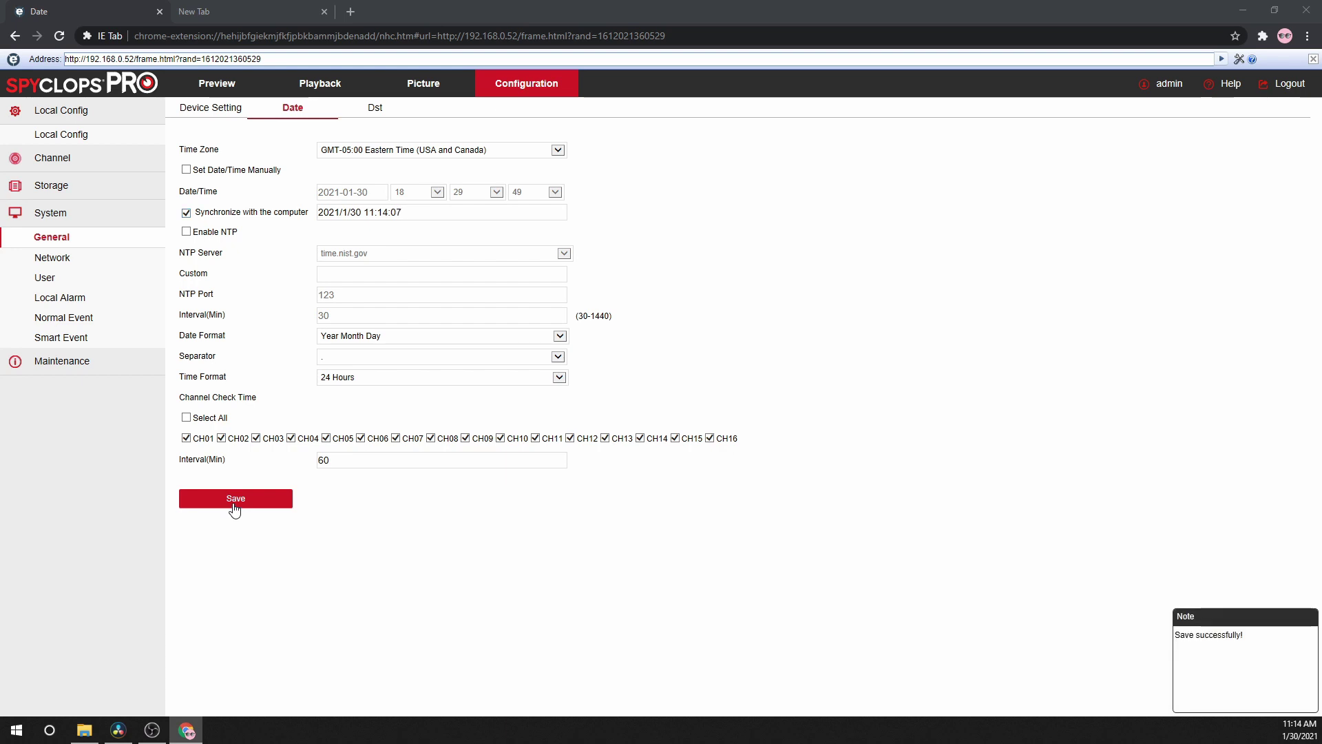
left_click(376, 108)
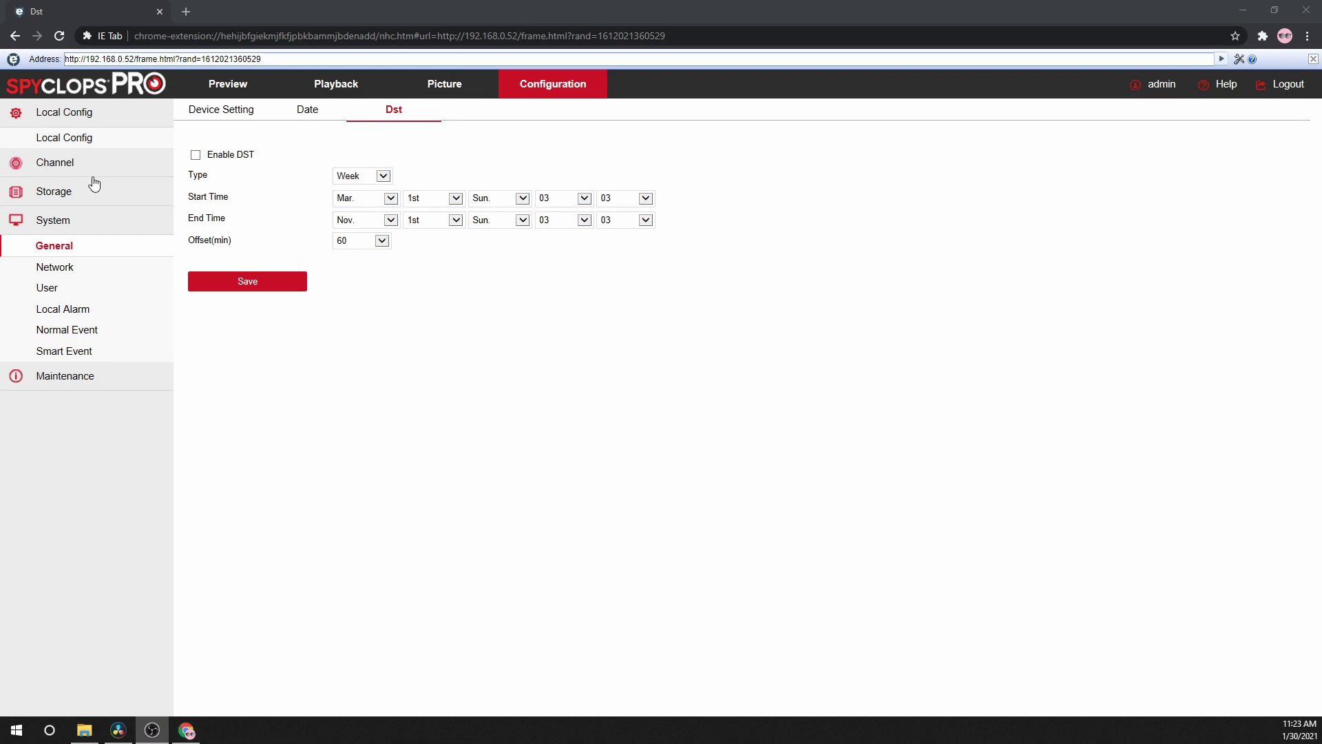
left_click(58, 168)
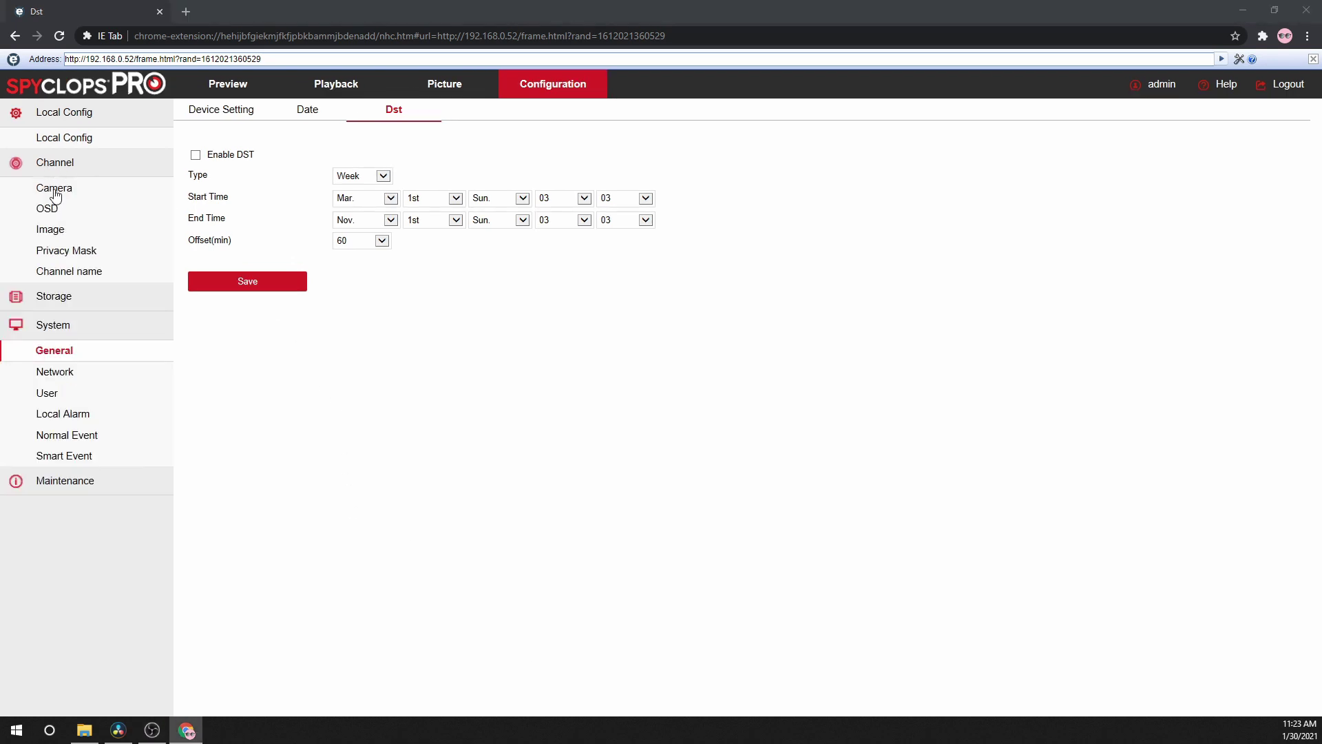
- Open Channel > Camera and search the network, finding three cameras
left_click(56, 192)
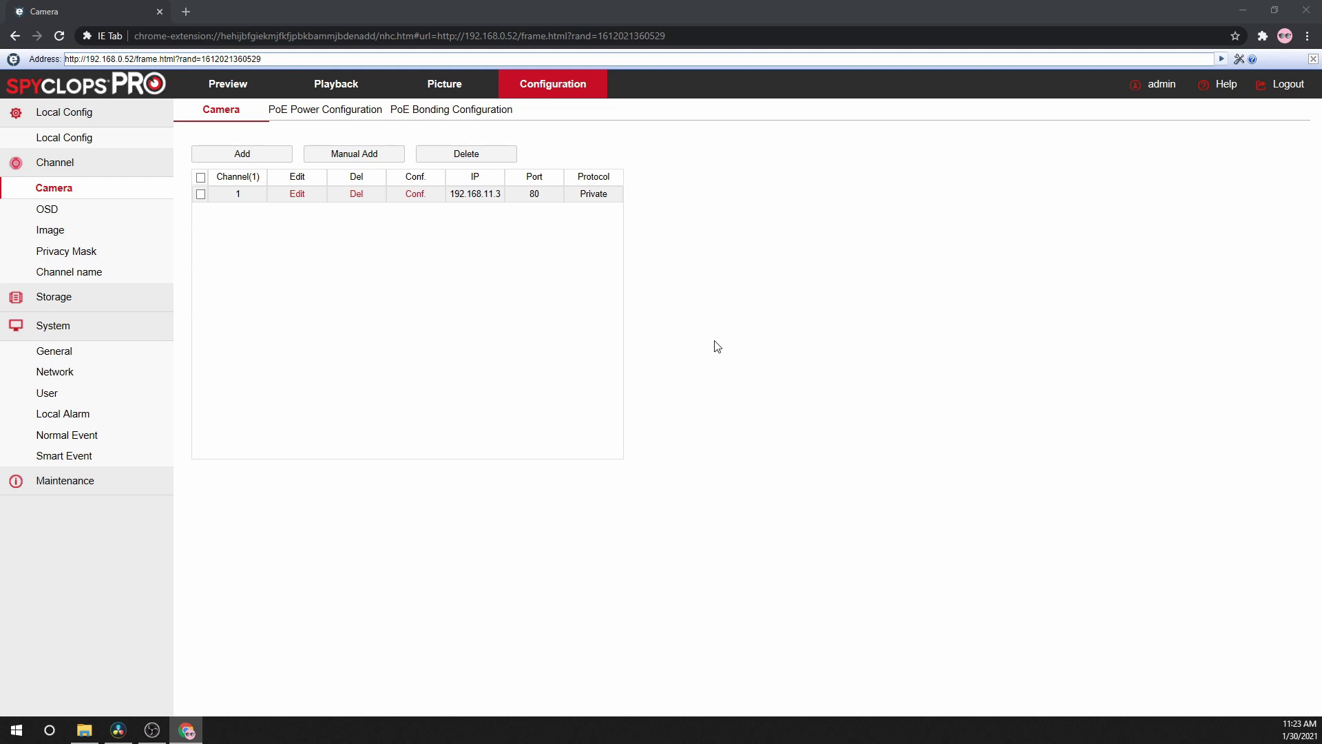
left_click(247, 154)
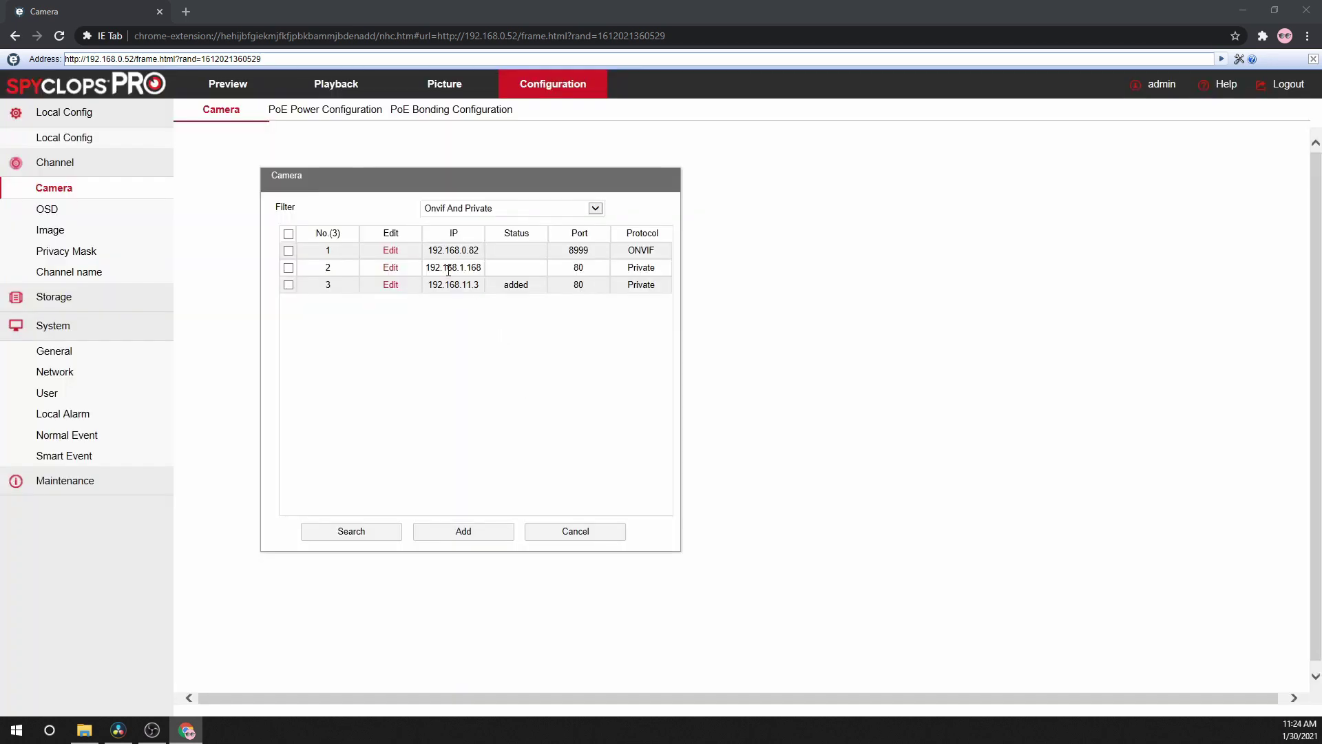
- Change camera 192.168.1.168's IP to 192.168.0.81, enter its password, and apply
left_click(390, 267)
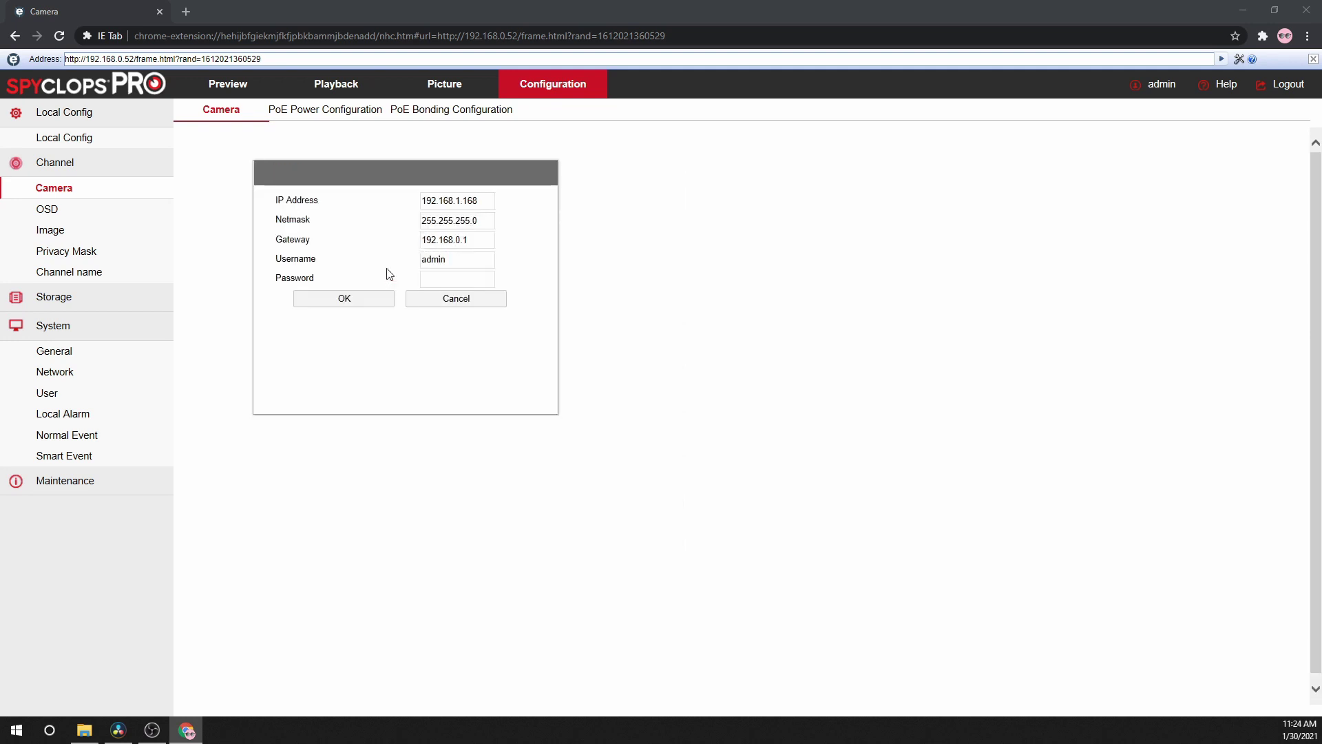
left_click(469, 204)
key("BackSpace")
key("BackSpace")
type("0.")
key("Delete")
key("Delete")
key("Delete")
type("81")
left_click(457, 278)
type("admin")
left_click(351, 303)
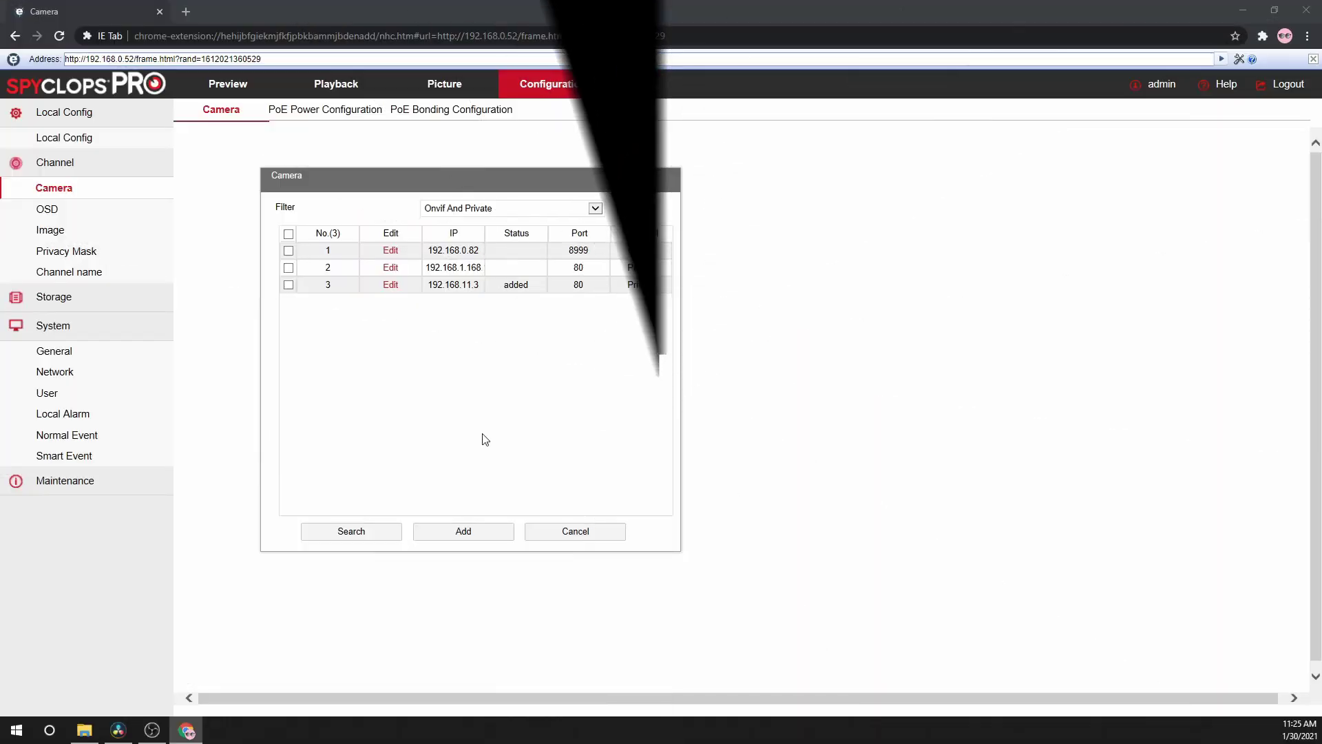
- Rescan, add the 192.168.0.81 camera, and return to the camera channel list
left_click(352, 531)
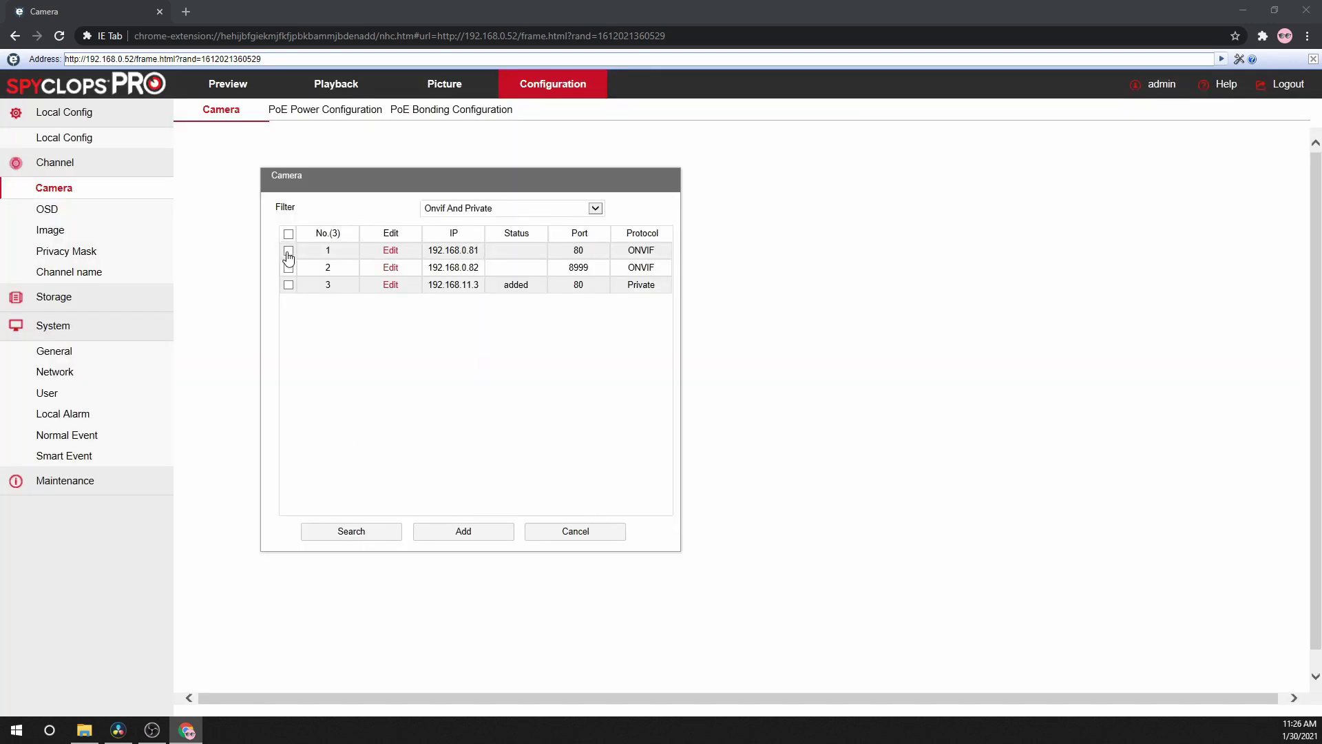
left_click(288, 254)
left_click(452, 537)
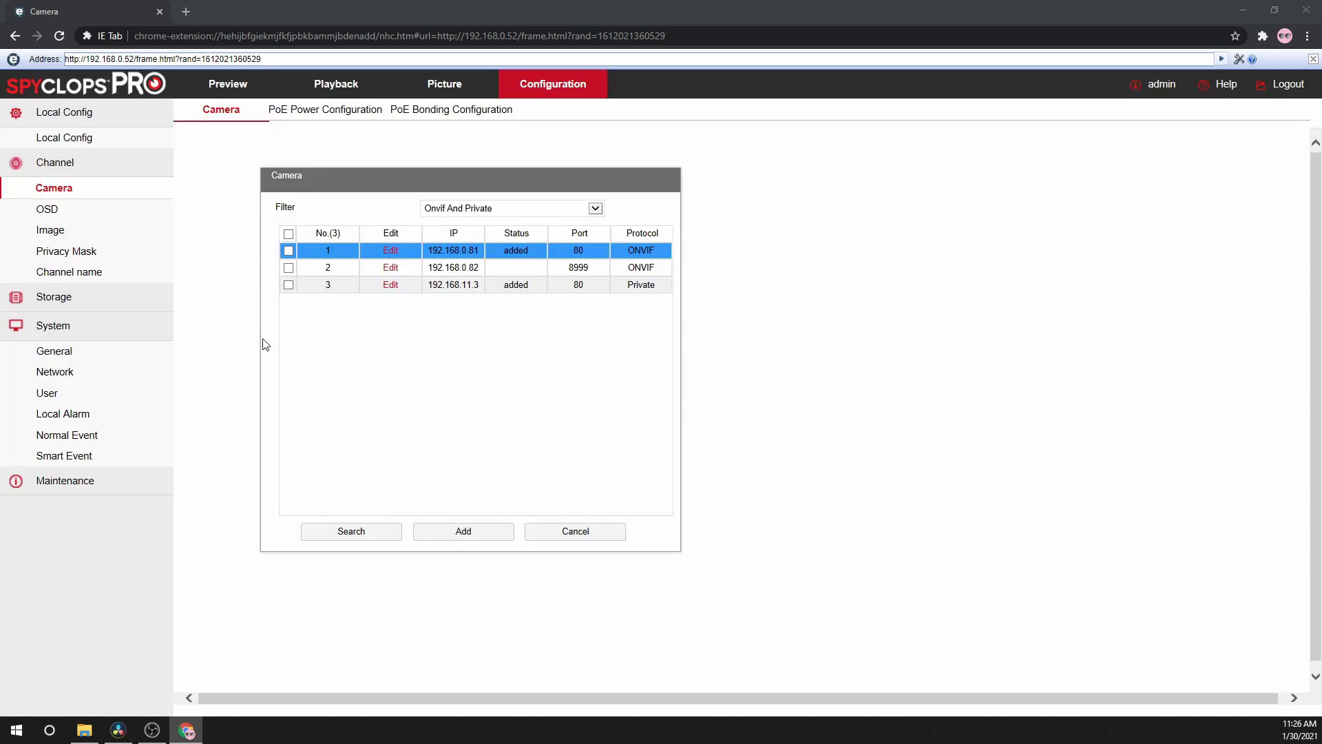
left_click(53, 196)
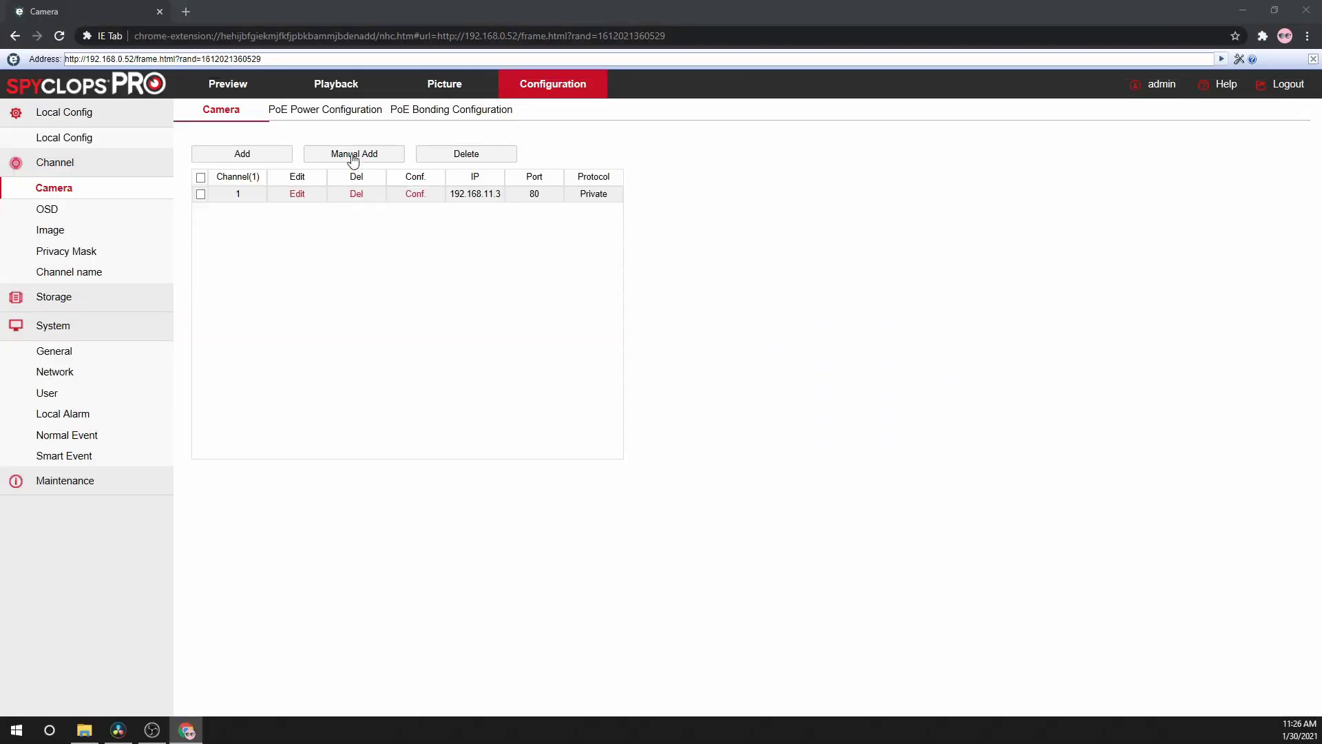
- Manually add CH02 as an enabled ONVIF camera at IP 192.168.0.81 and save
left_click(353, 156)
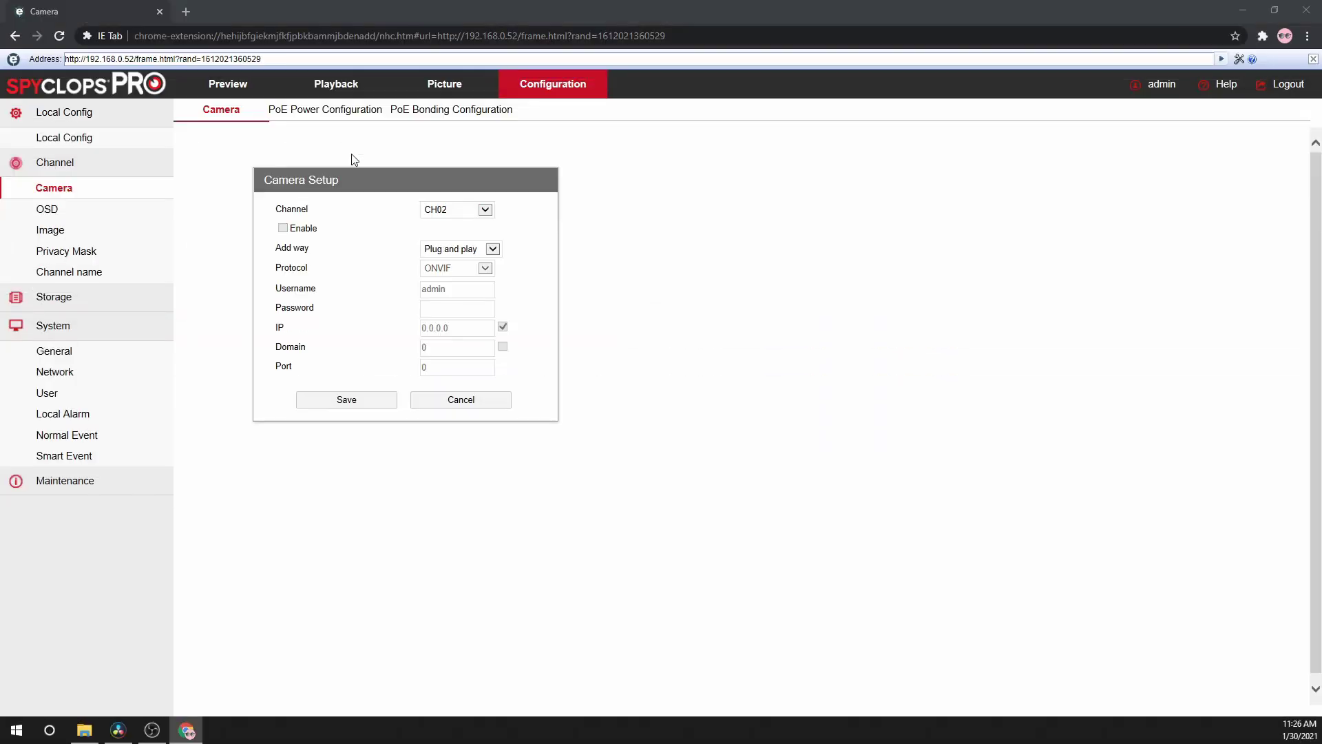
left_click(440, 251)
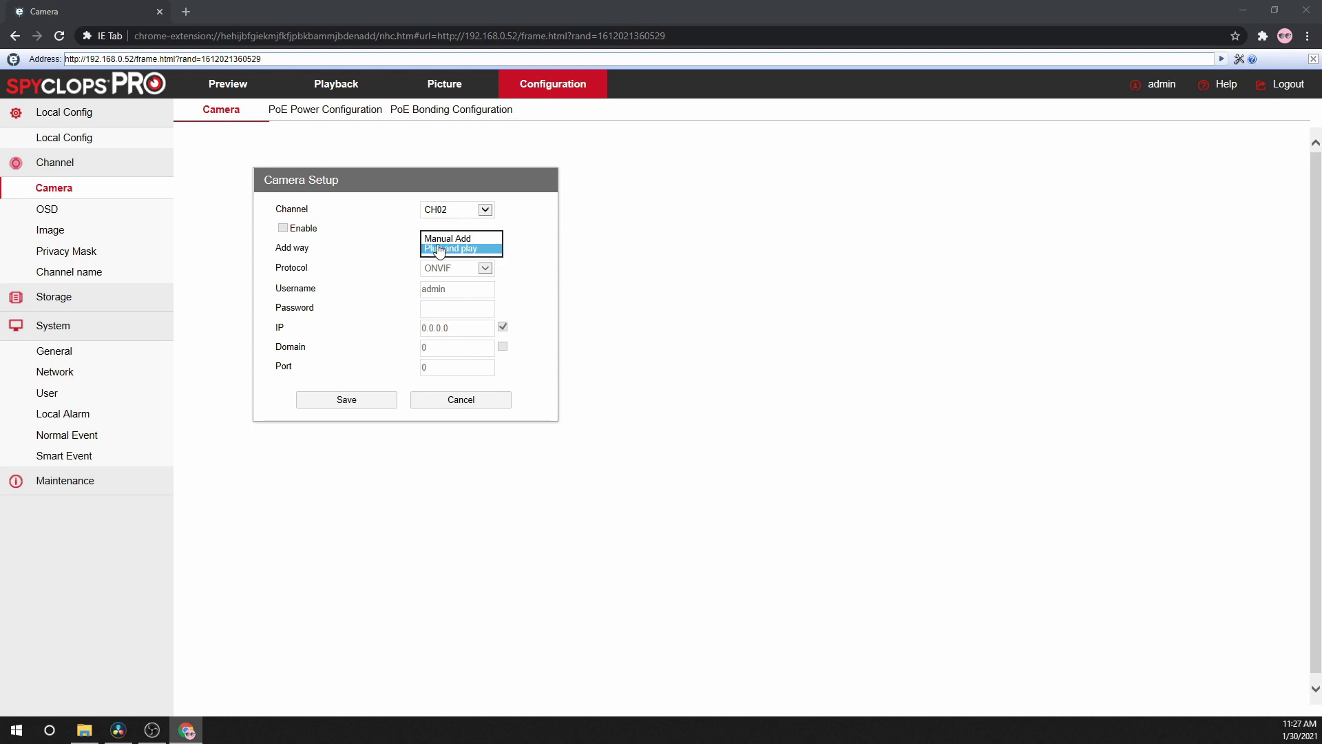
left_click(446, 239)
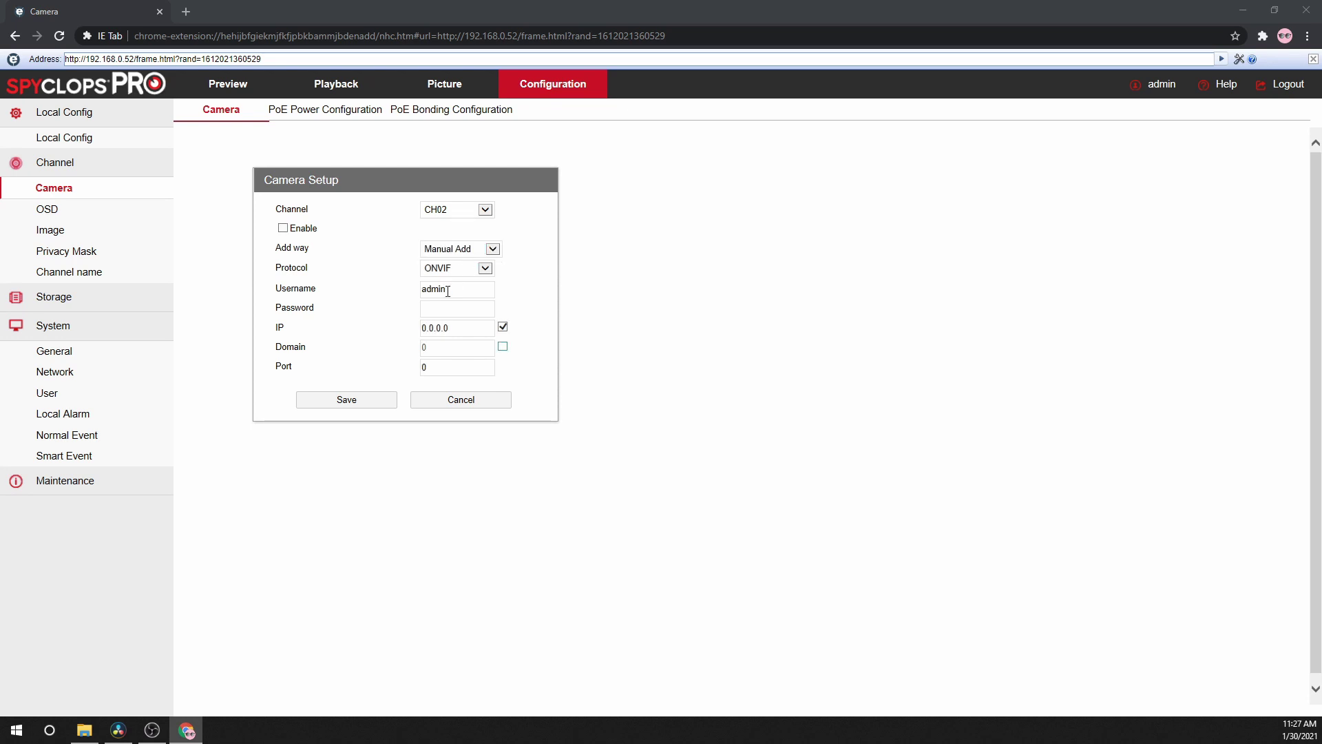
double_click(453, 329)
type("192.168.0.81")
left_click(283, 228)
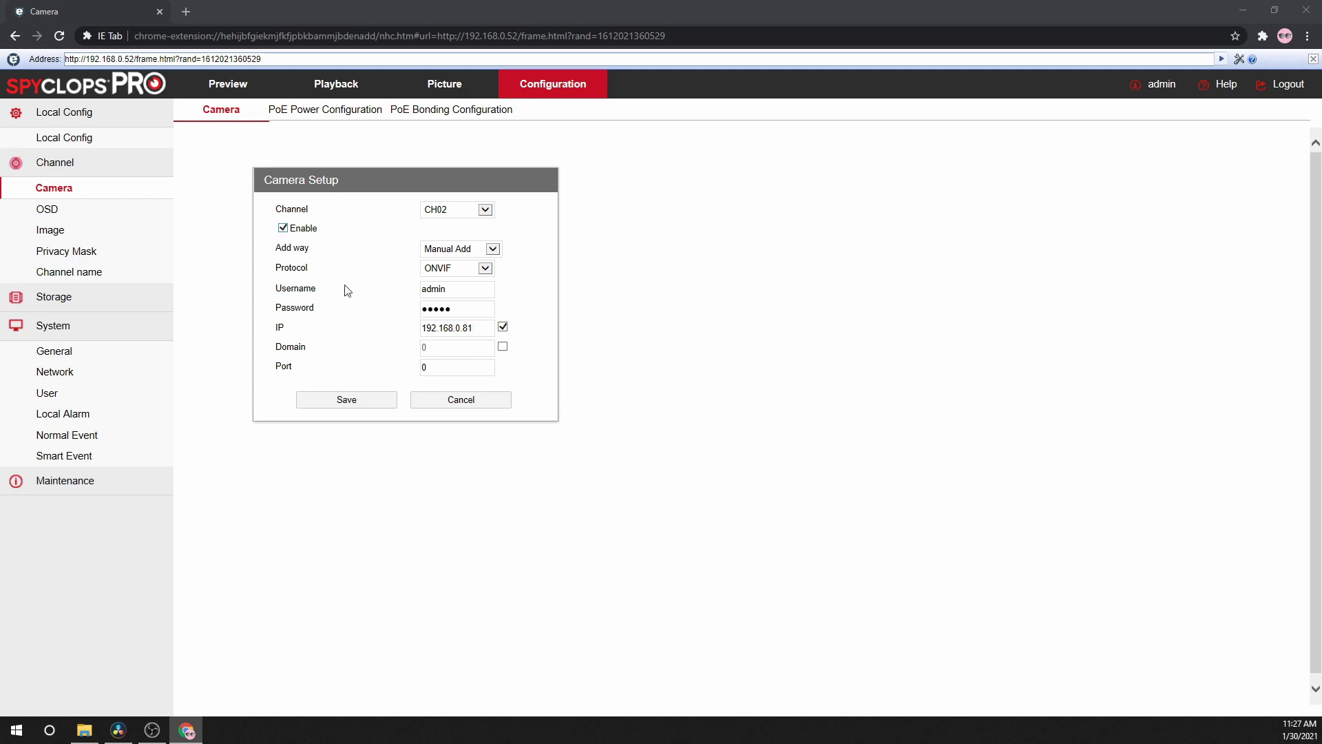
left_click(351, 403)
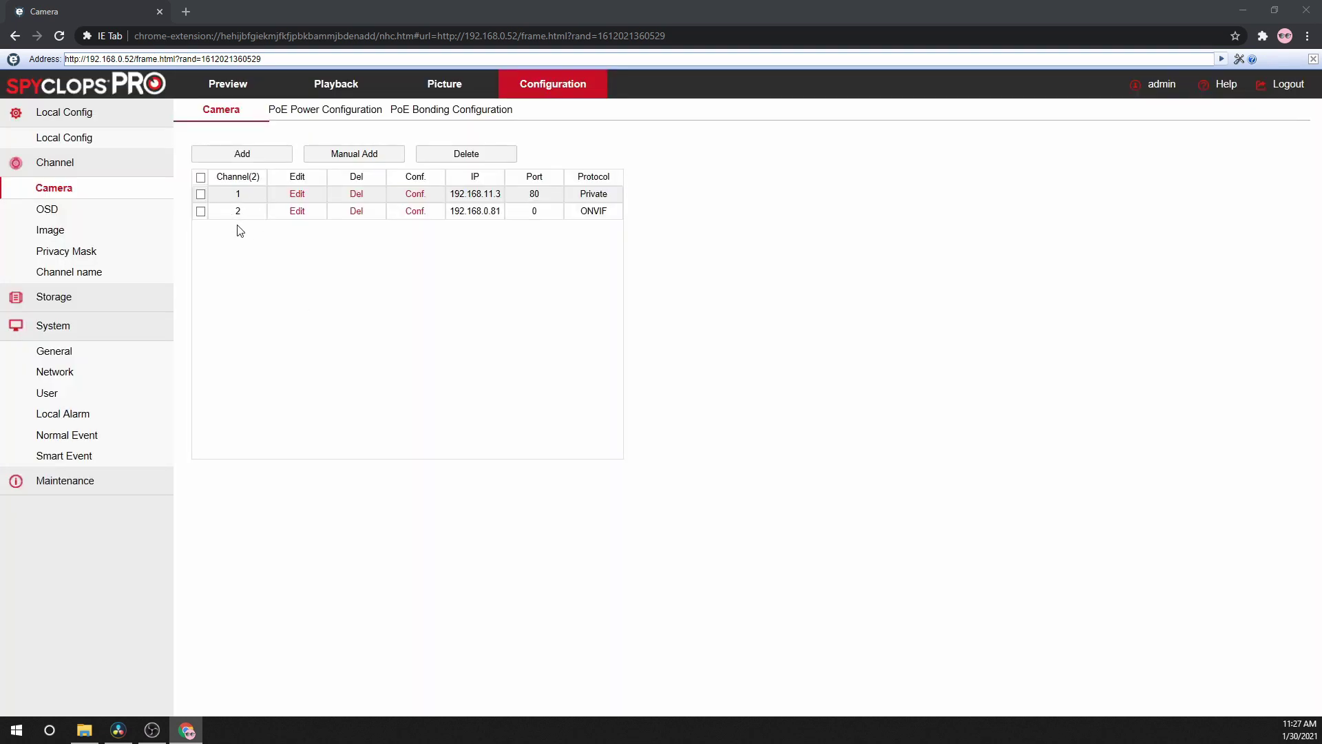
- Give CH01's Sunday a motion recording period from 0:0 to 24:0 and save it
left_click(51, 298)
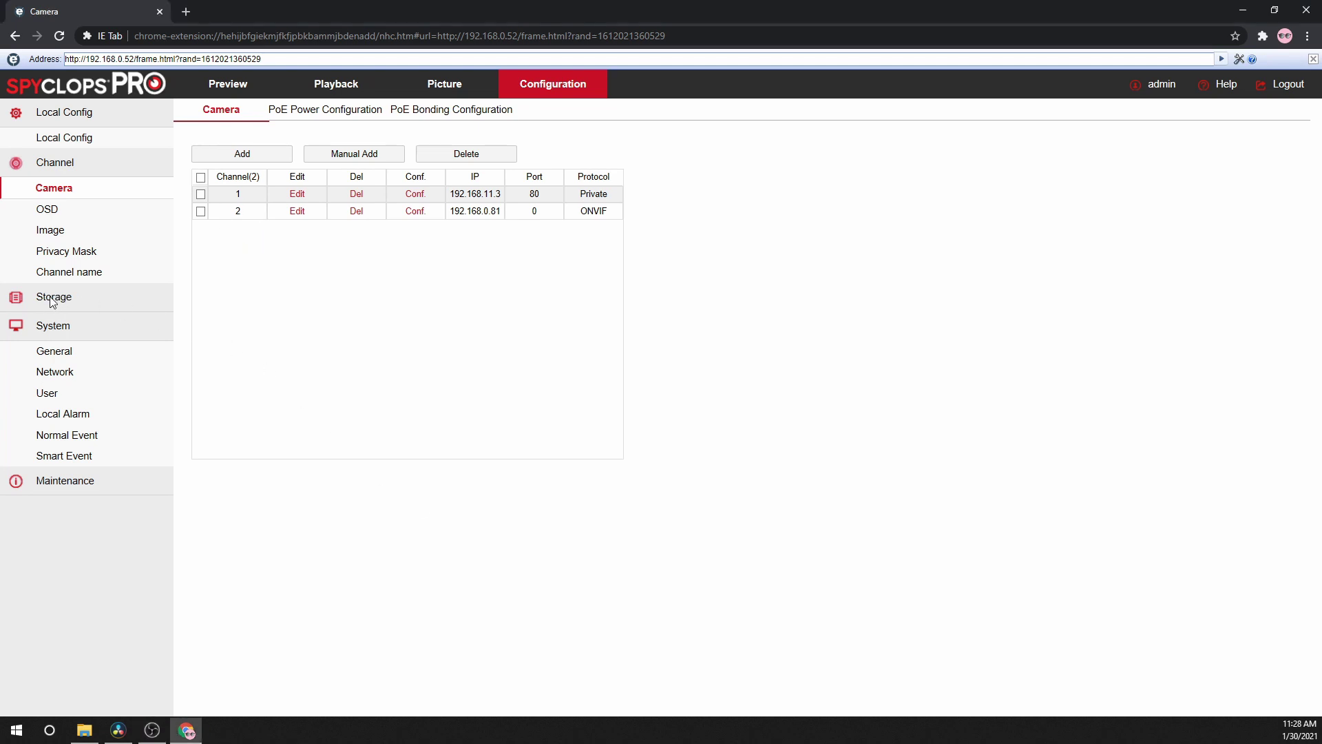
left_click(58, 323)
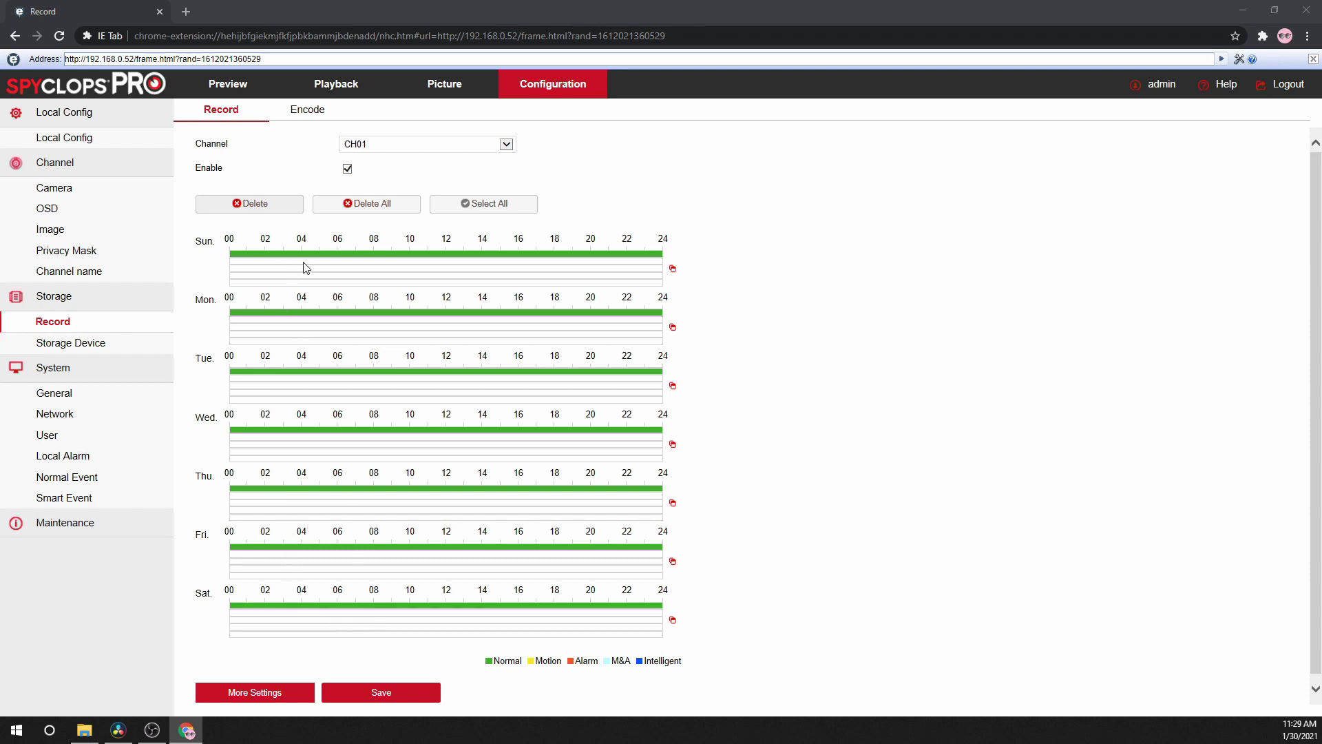
left_click(354, 262)
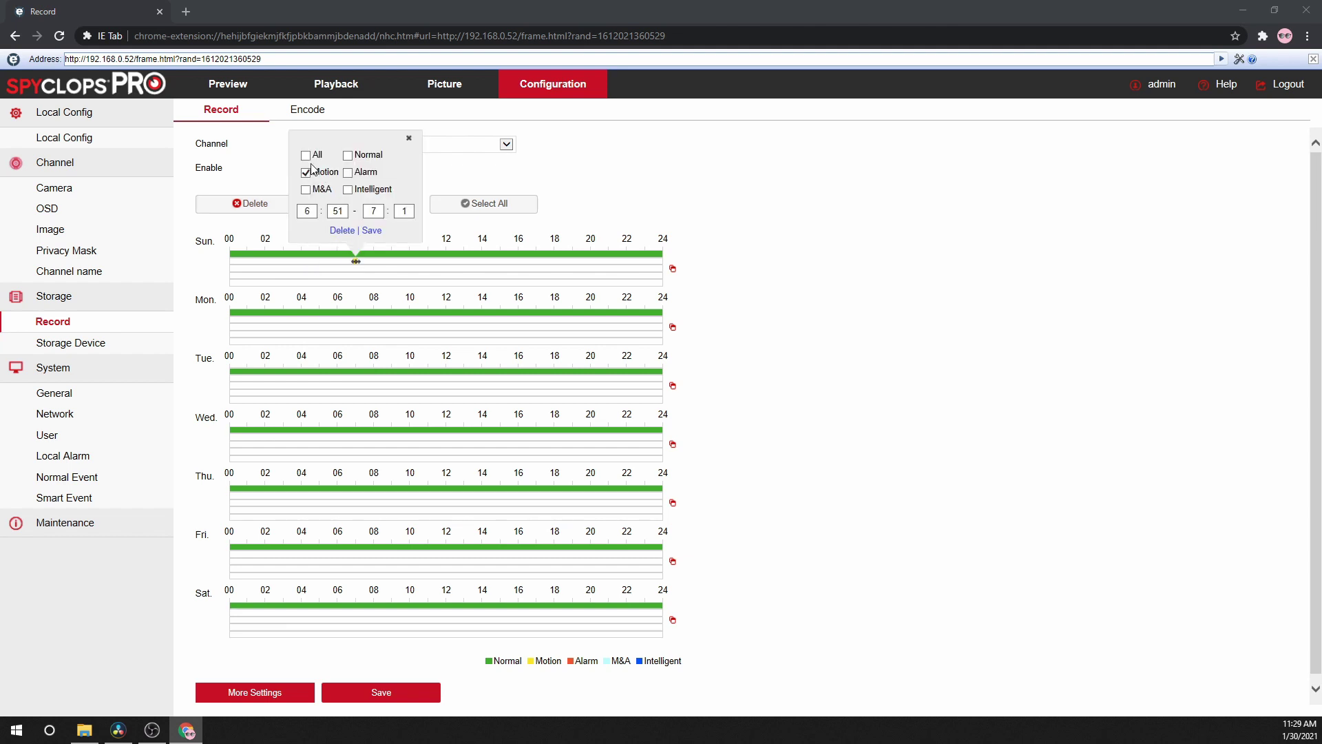
left_click(308, 211)
type("0")
key("Tab")
type("0")
key("Tab")
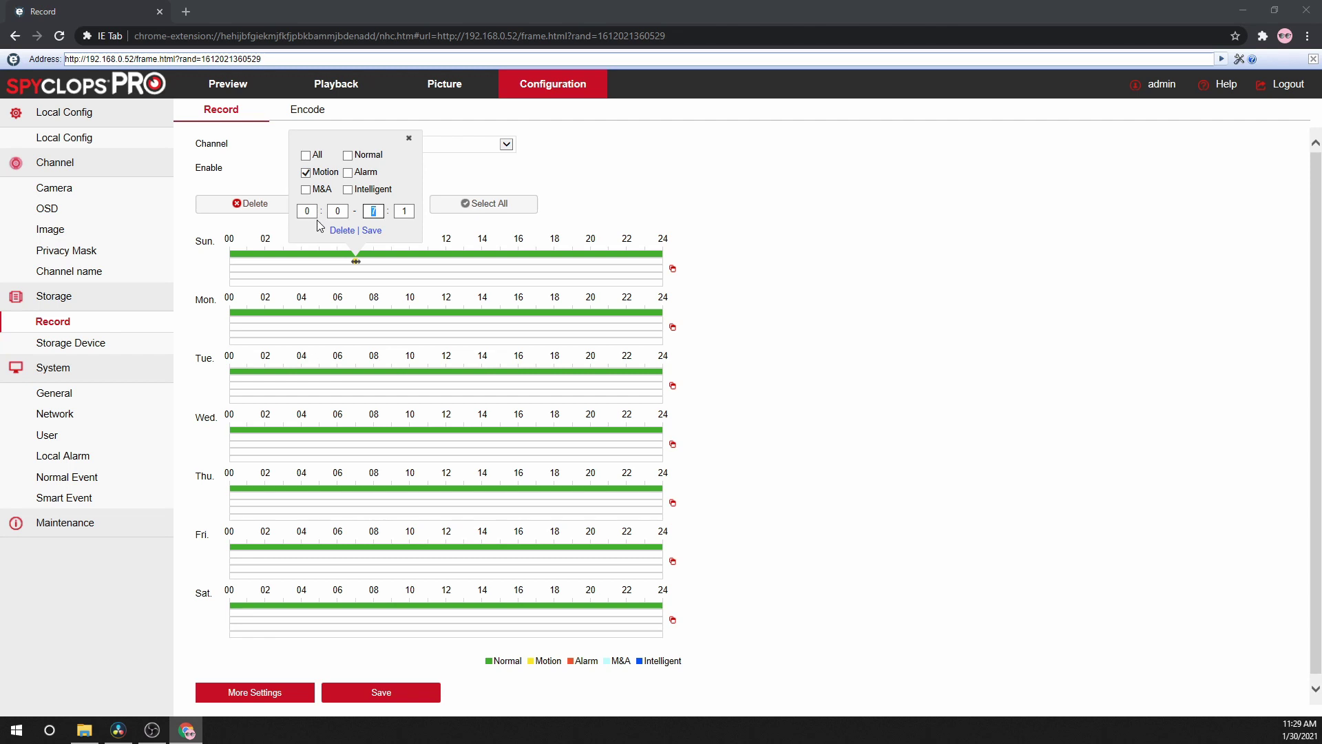
key("Tab")
type("0")
left_click(372, 230)
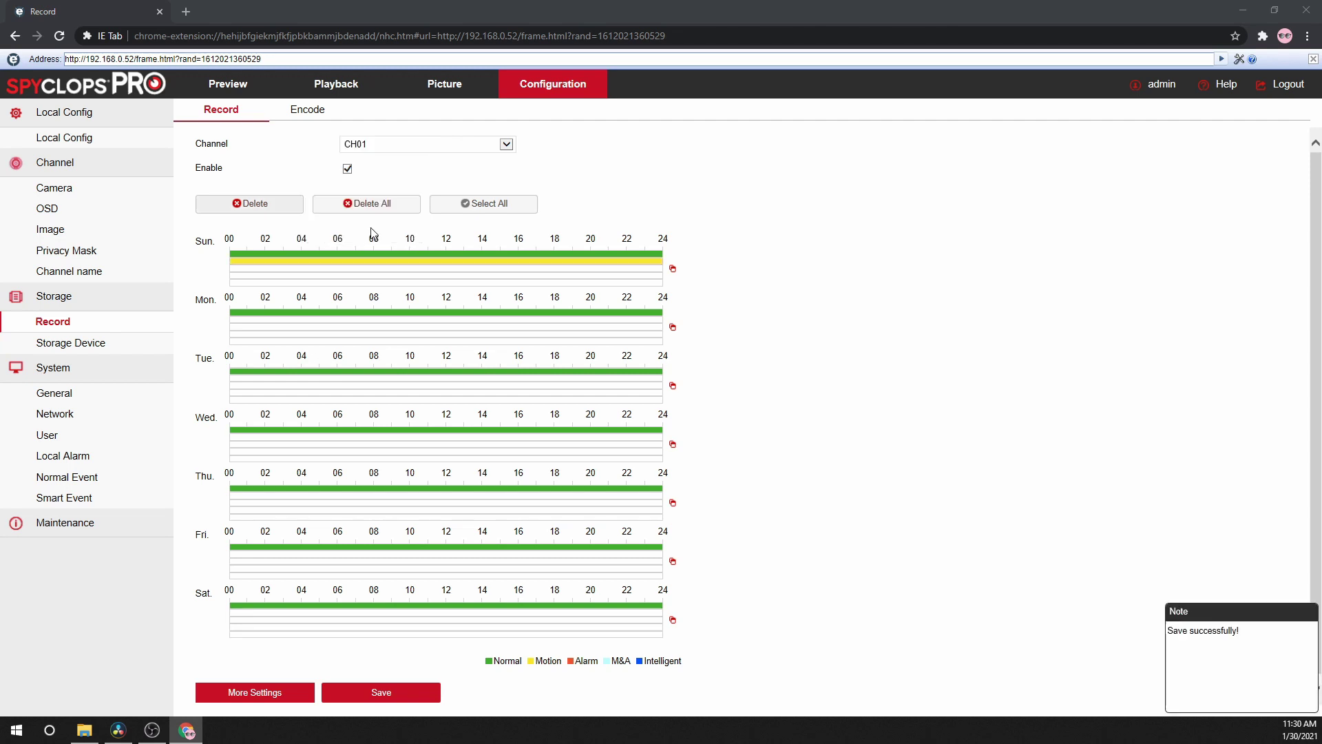
- Copy Sunday's schedule to every day of the week
left_click(674, 270)
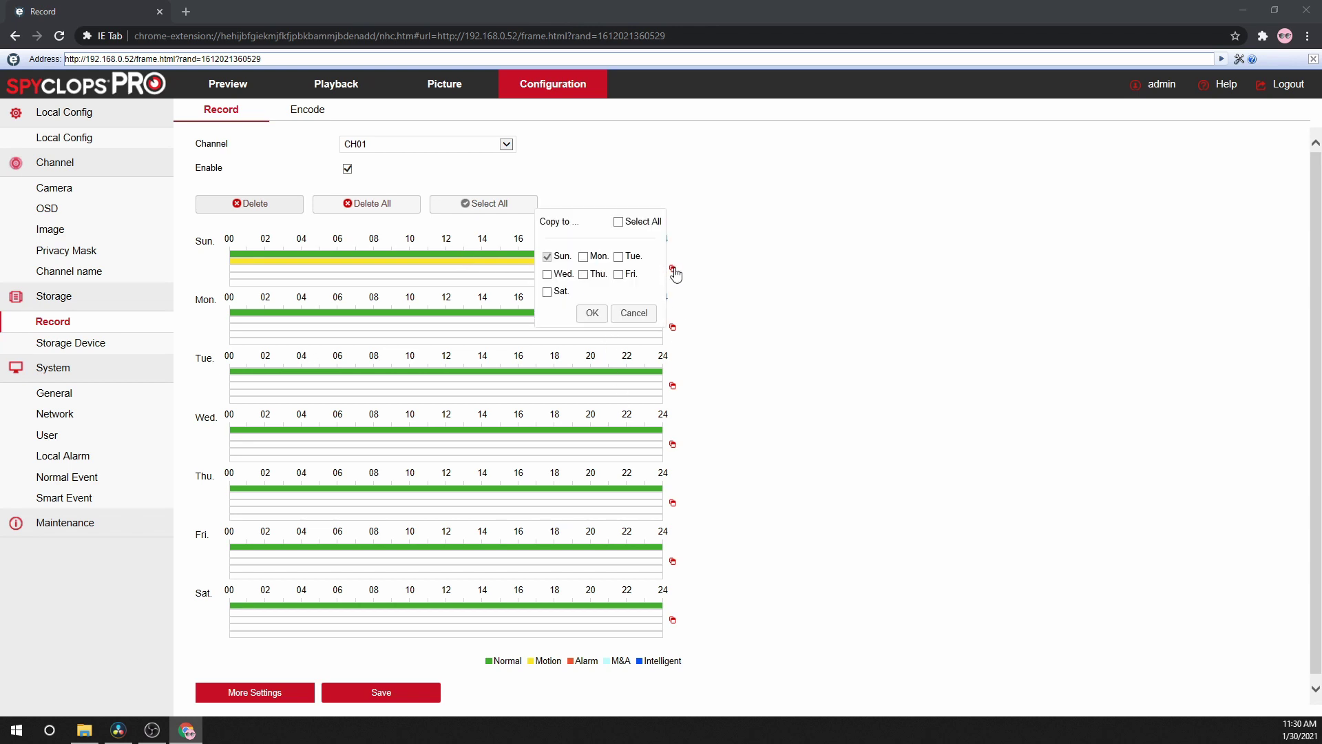
left_click(618, 221)
left_click(591, 313)
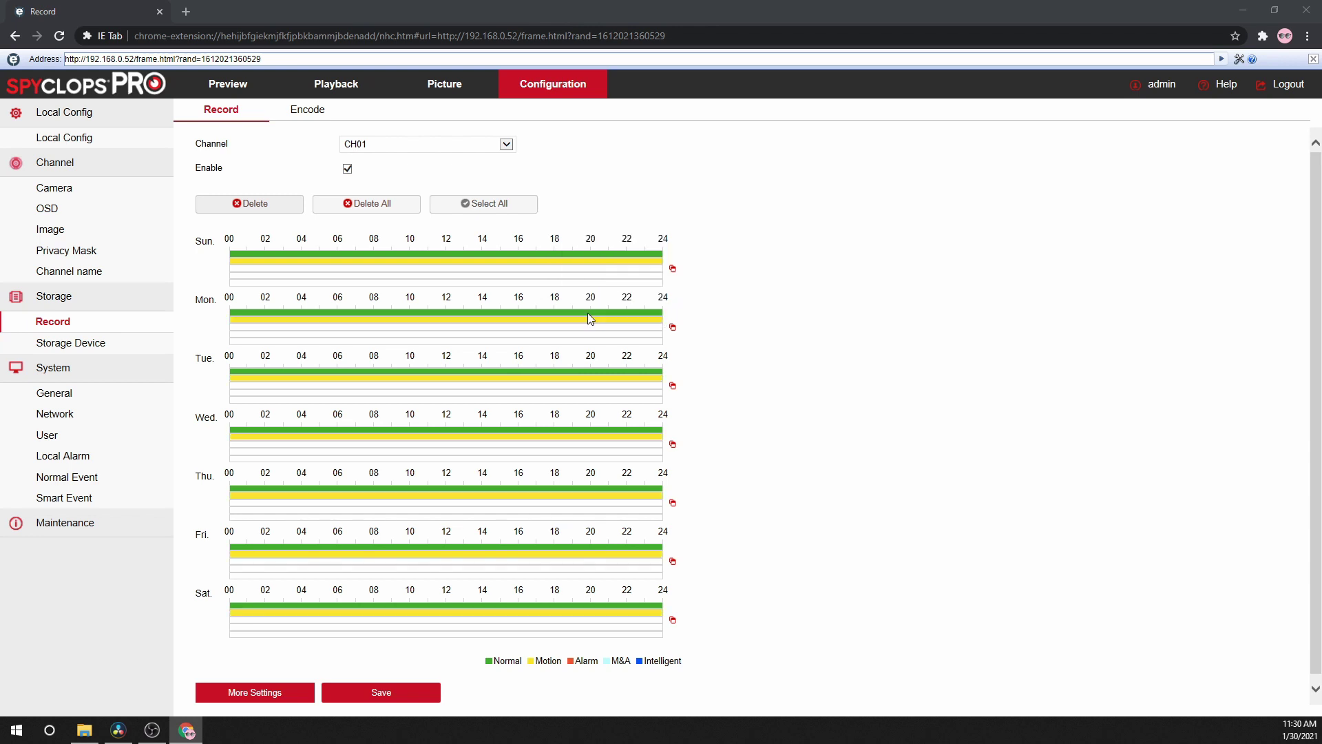
left_click(255, 693)
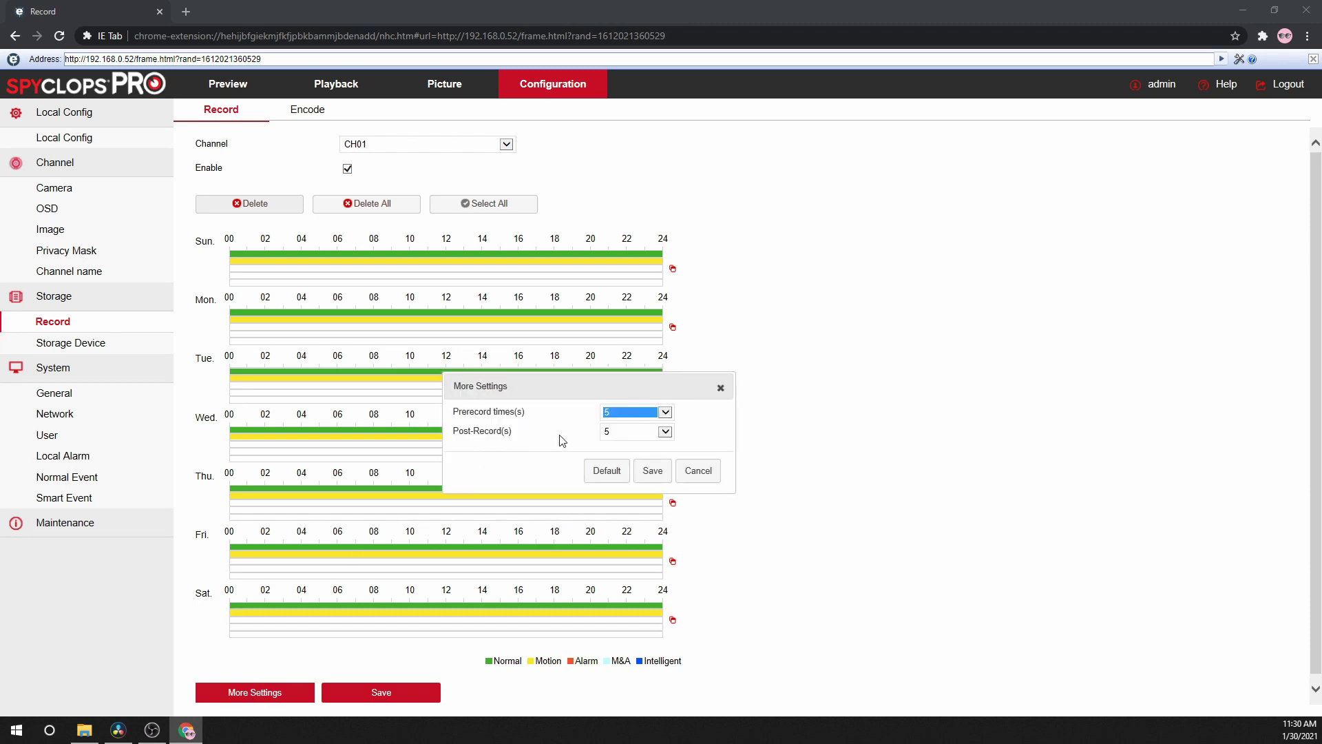
- Keep prerecord and post-record at 5 s, save the schedule, and set the channel to All
left_click(665, 412)
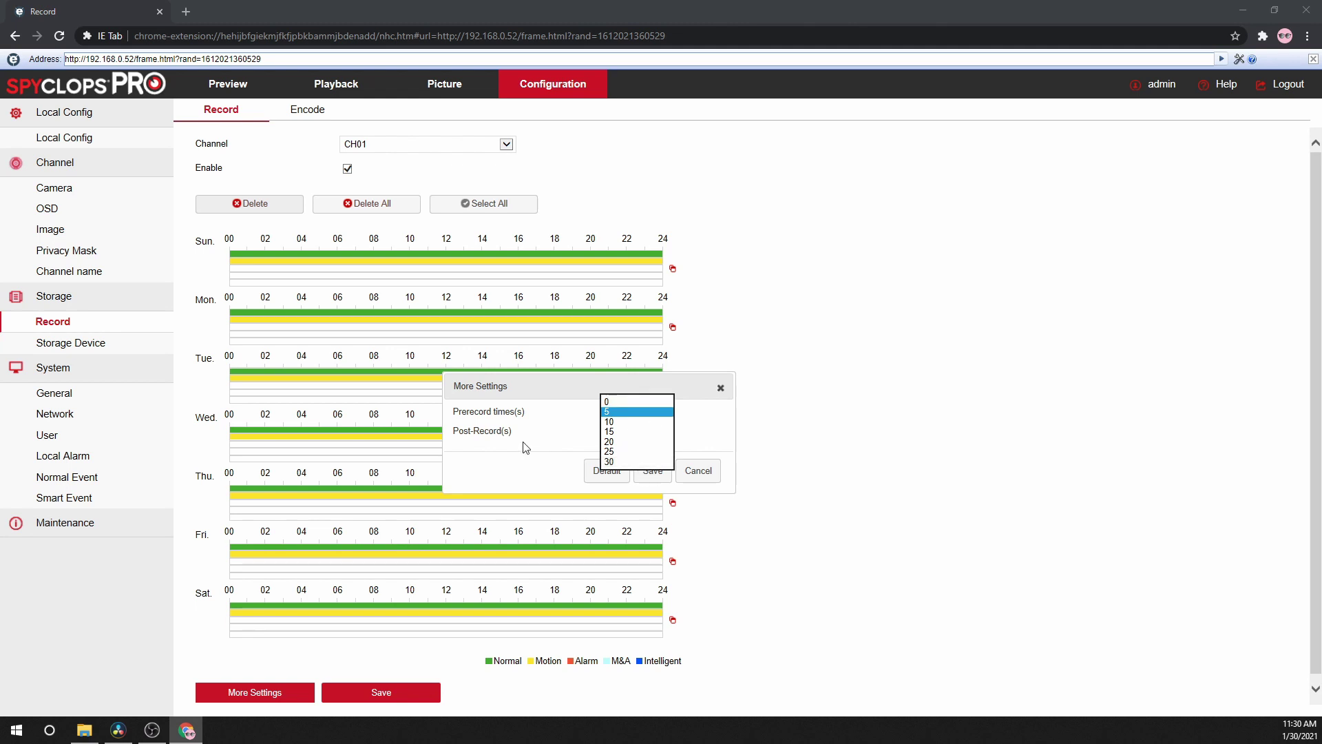
left_click(525, 447)
left_click(644, 432)
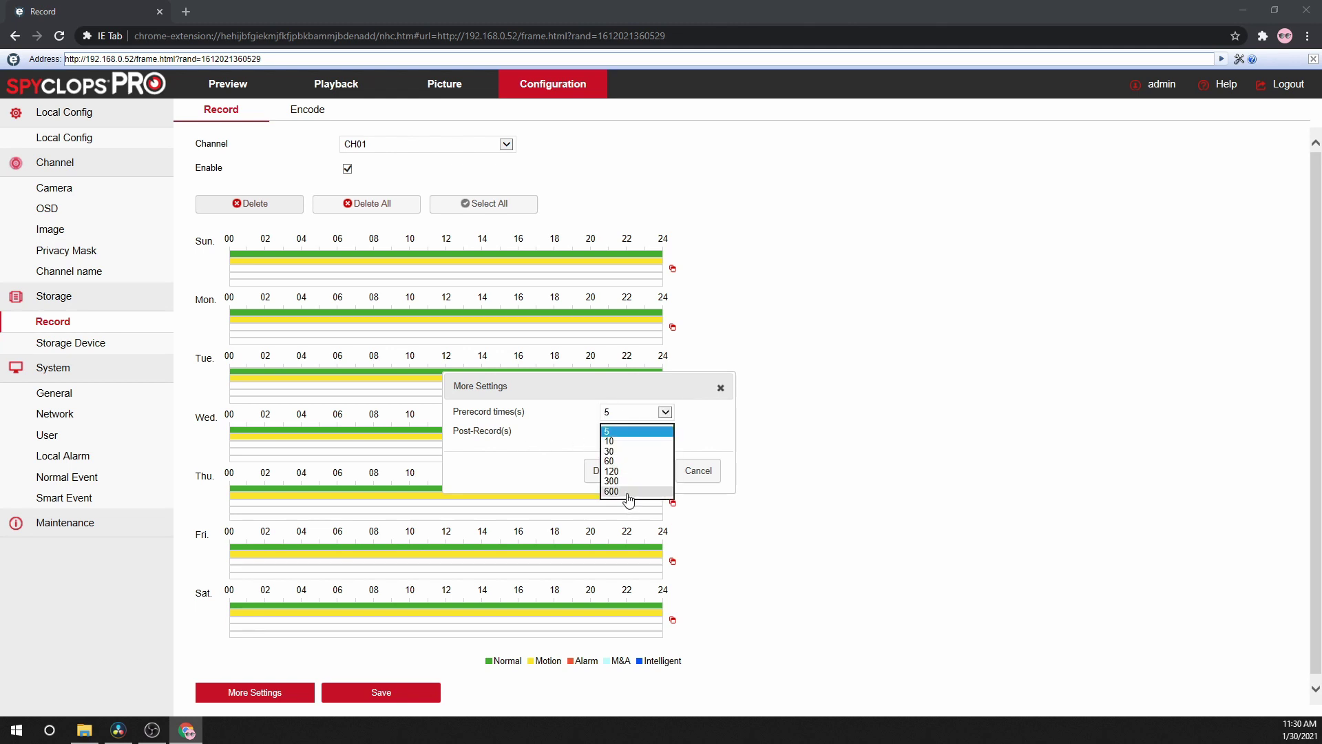
left_click(534, 464)
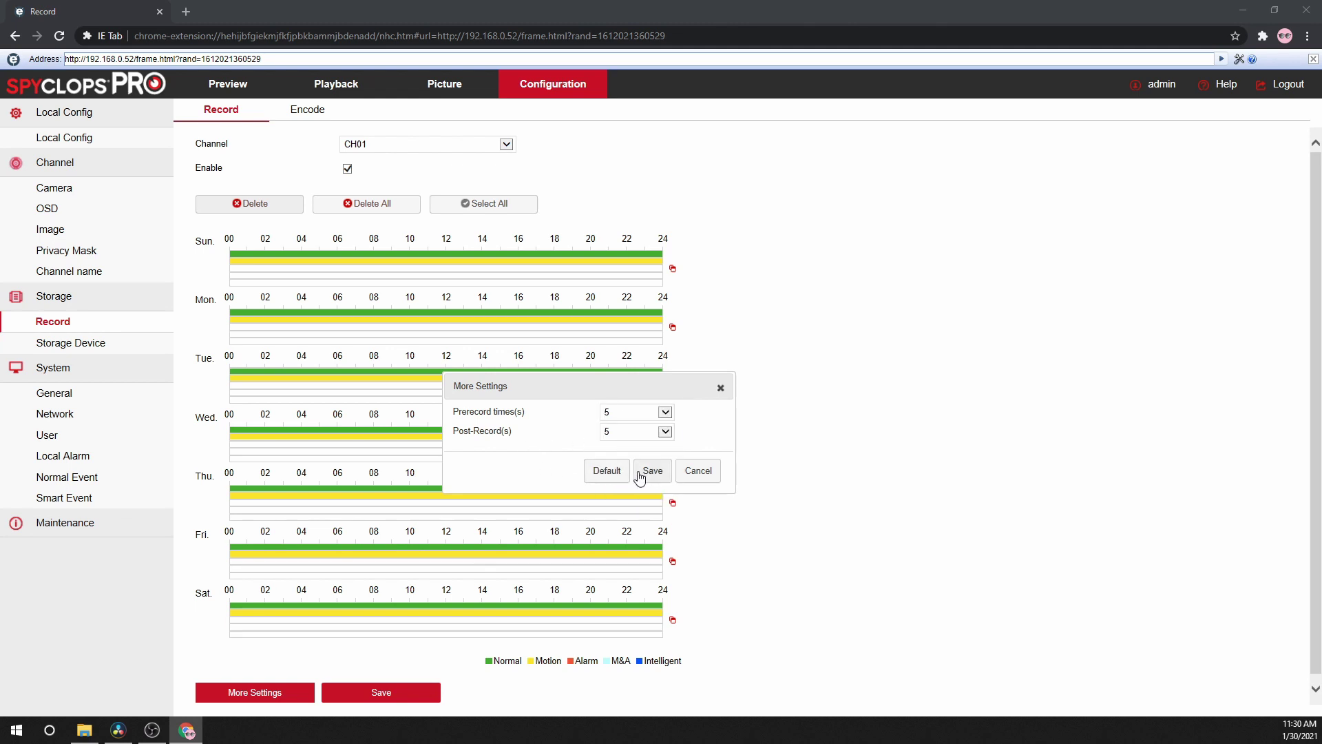
left_click(650, 472)
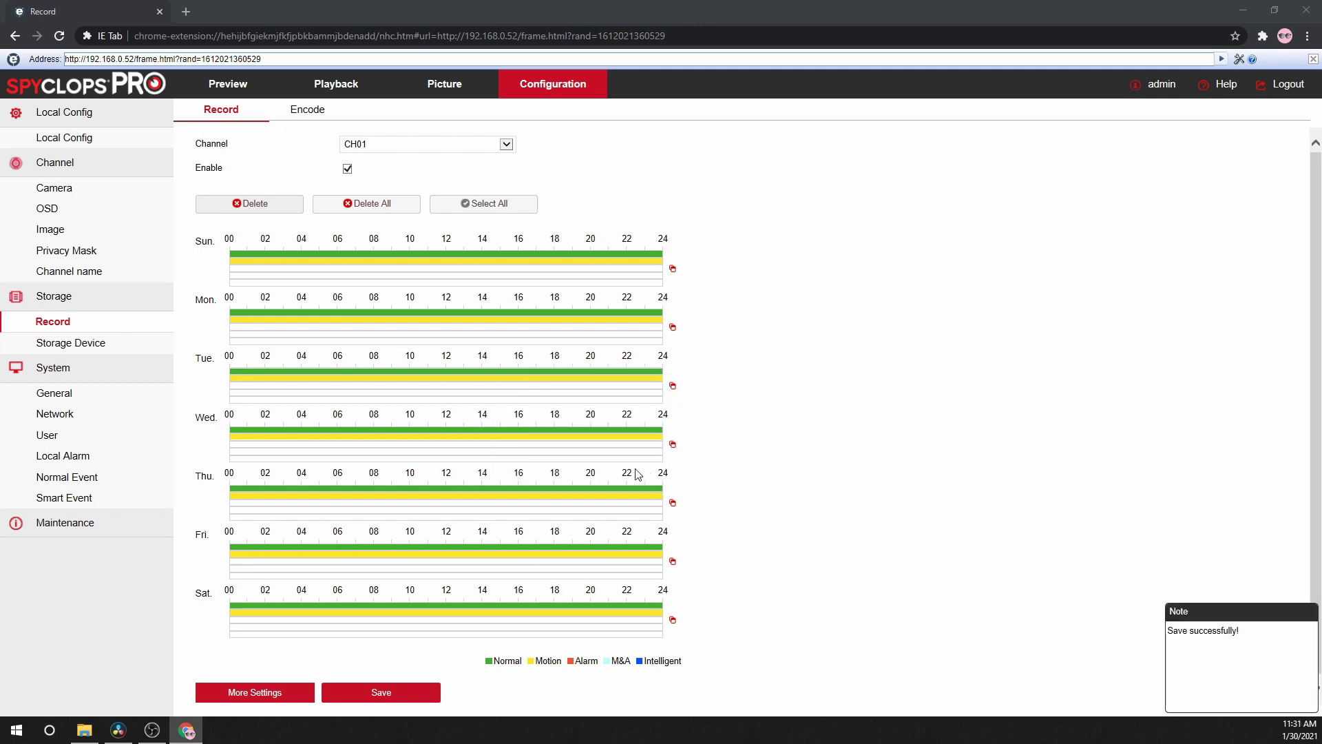
left_click(381, 698)
left_click(406, 145)
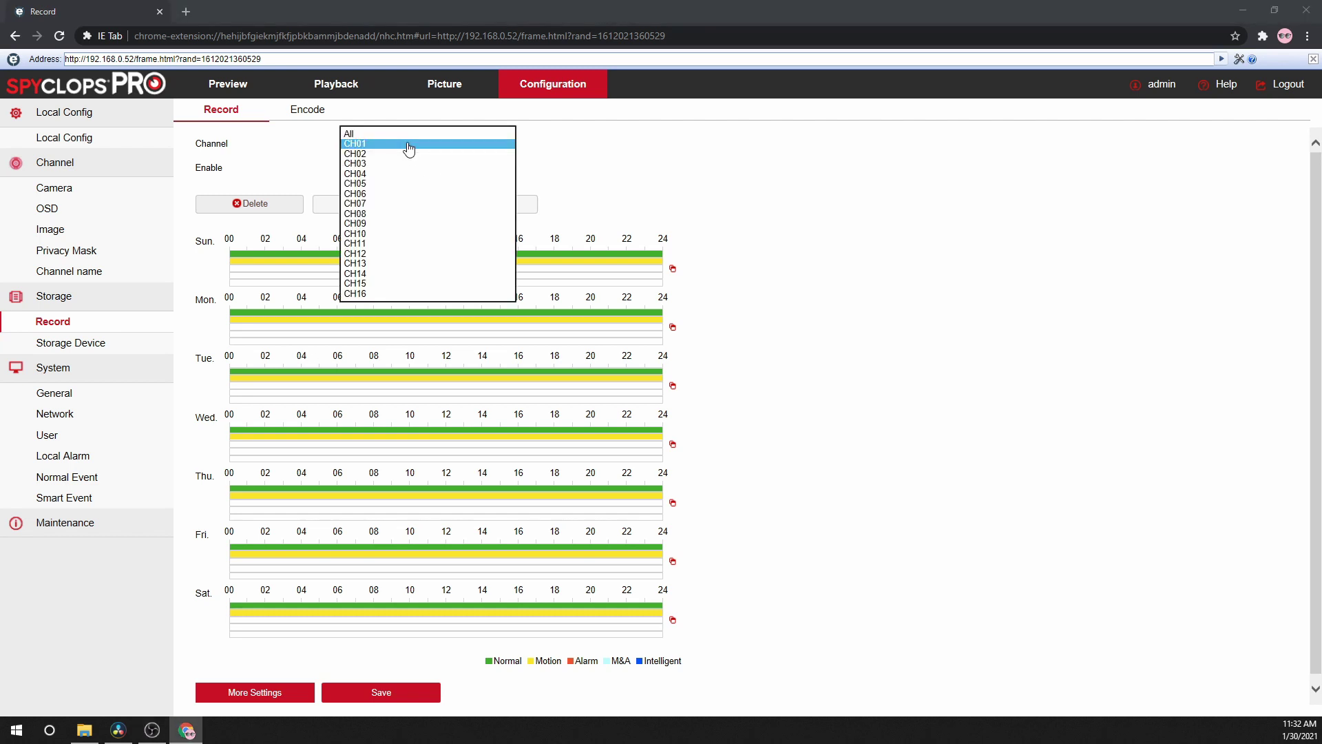
left_click(403, 136)
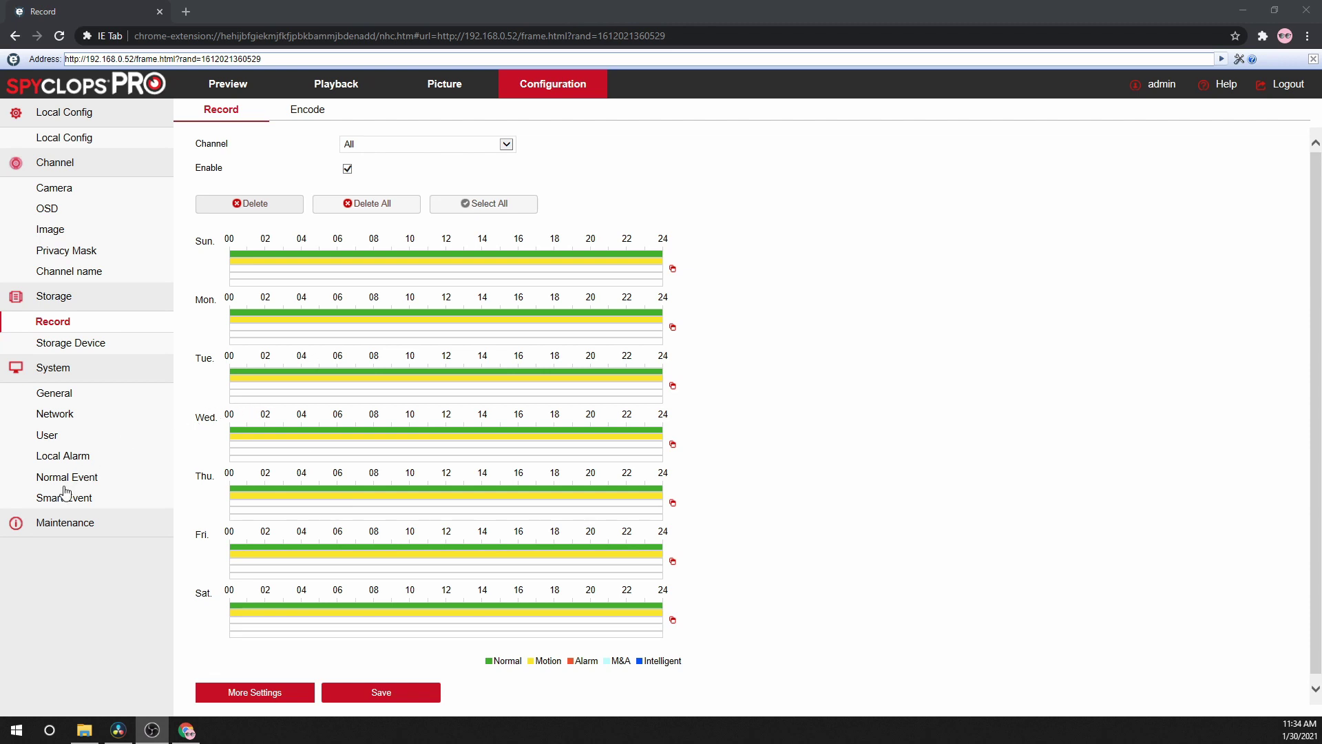
- Enable and save motion detection for CH01, then enable CH02 at sensitivity 1 and save
left_click(64, 482)
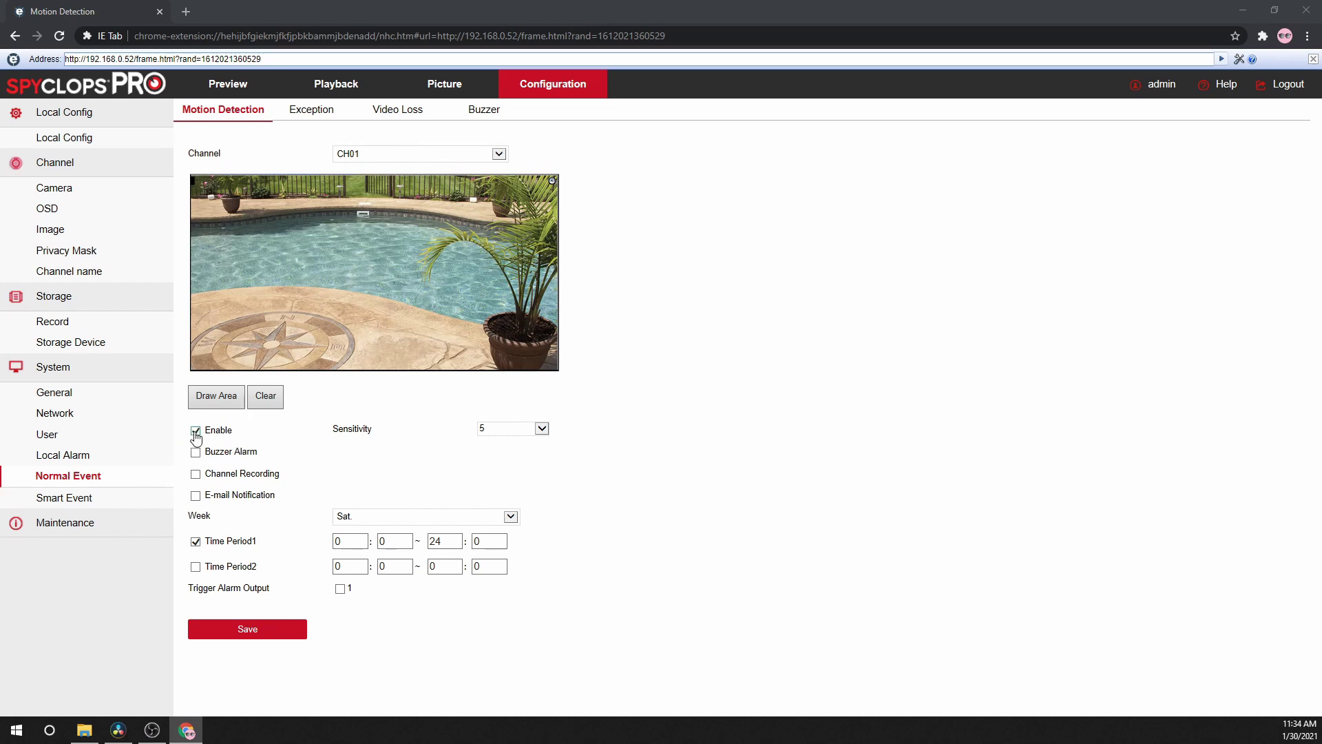
left_click(230, 631)
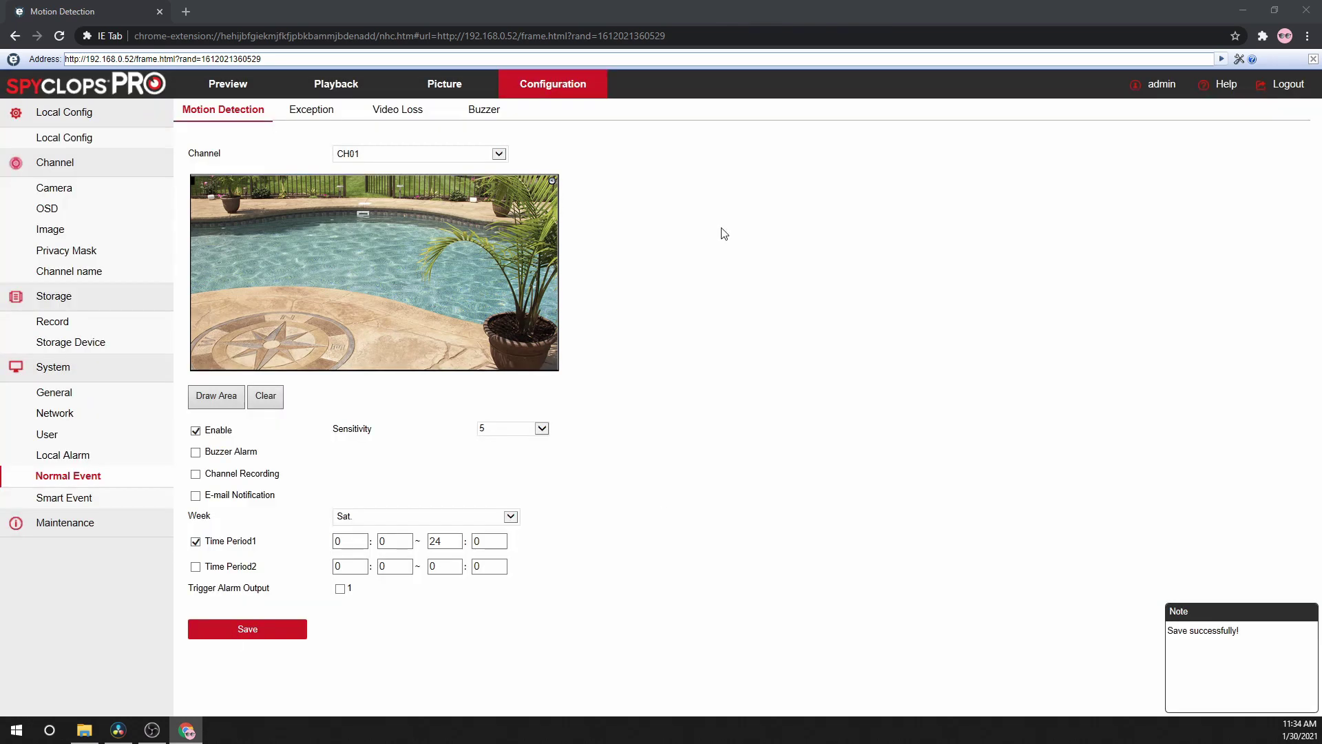
left_click(481, 162)
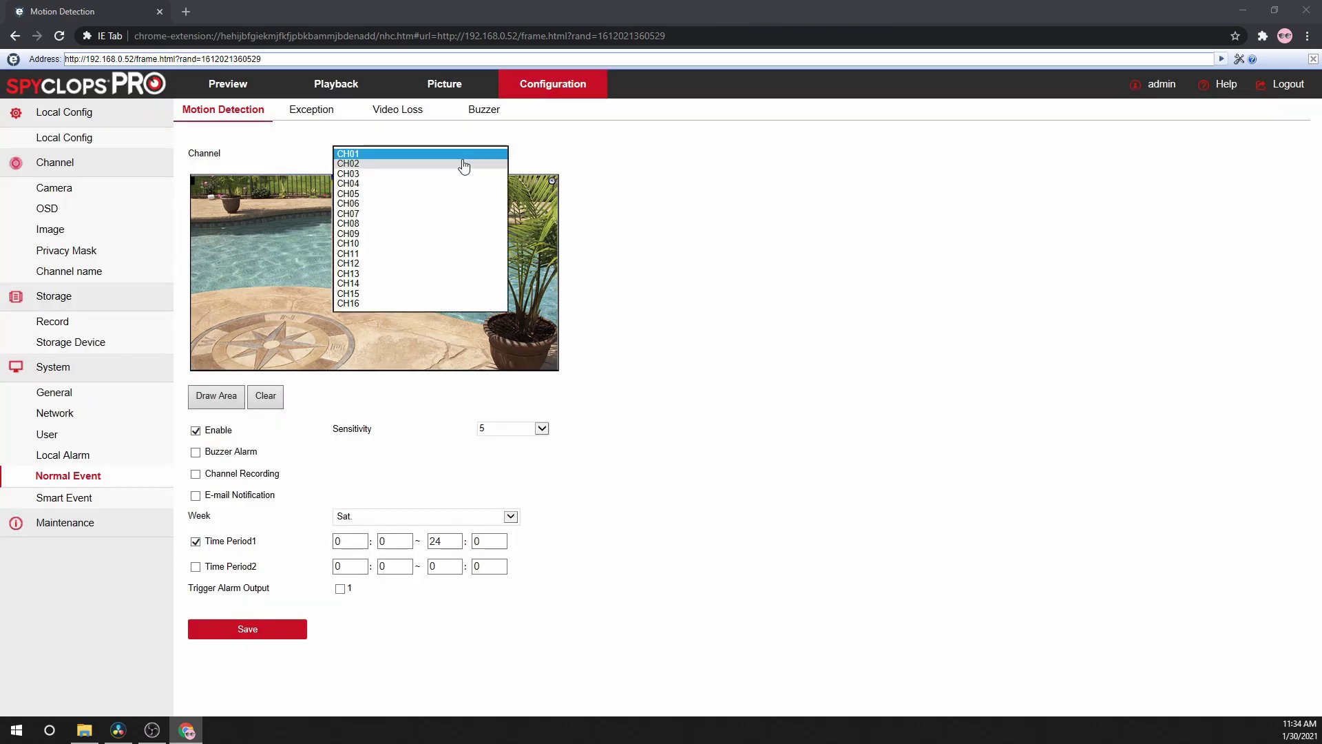
left_click(367, 169)
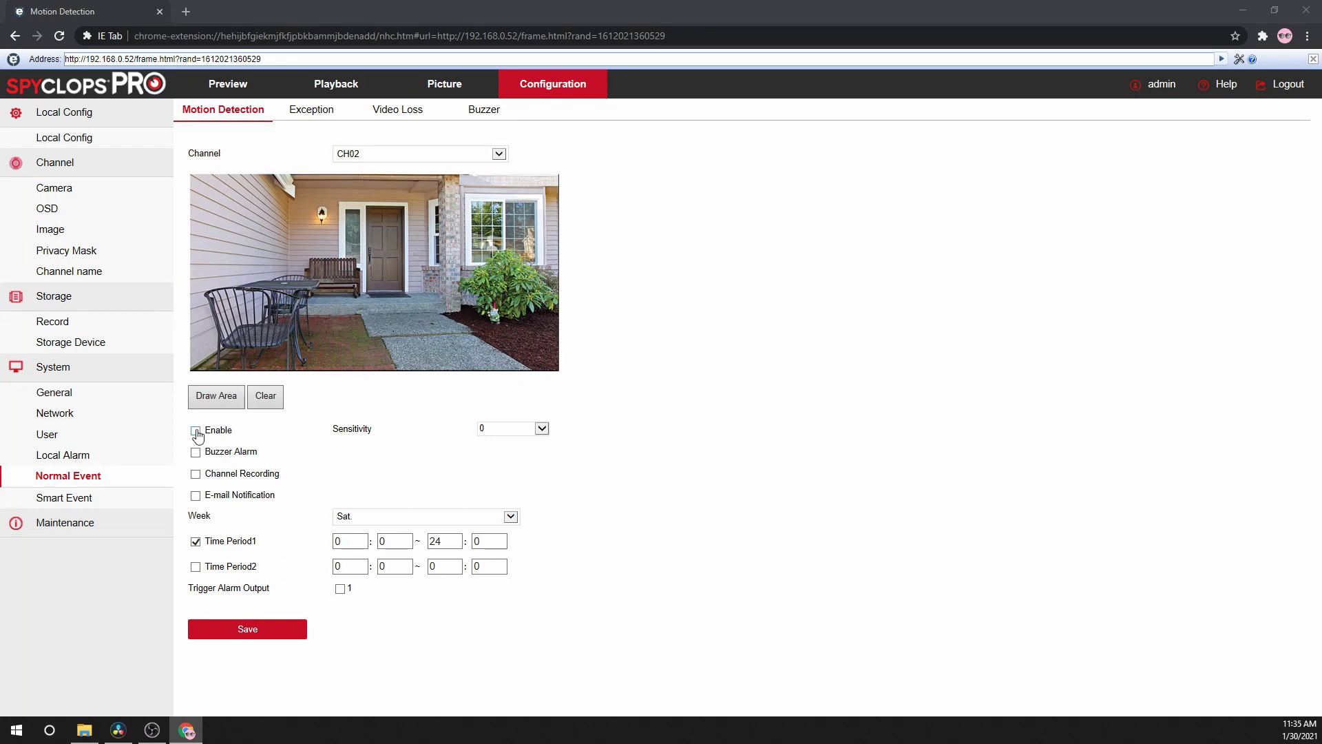
left_click(226, 631)
left_click(513, 429)
left_click(502, 448)
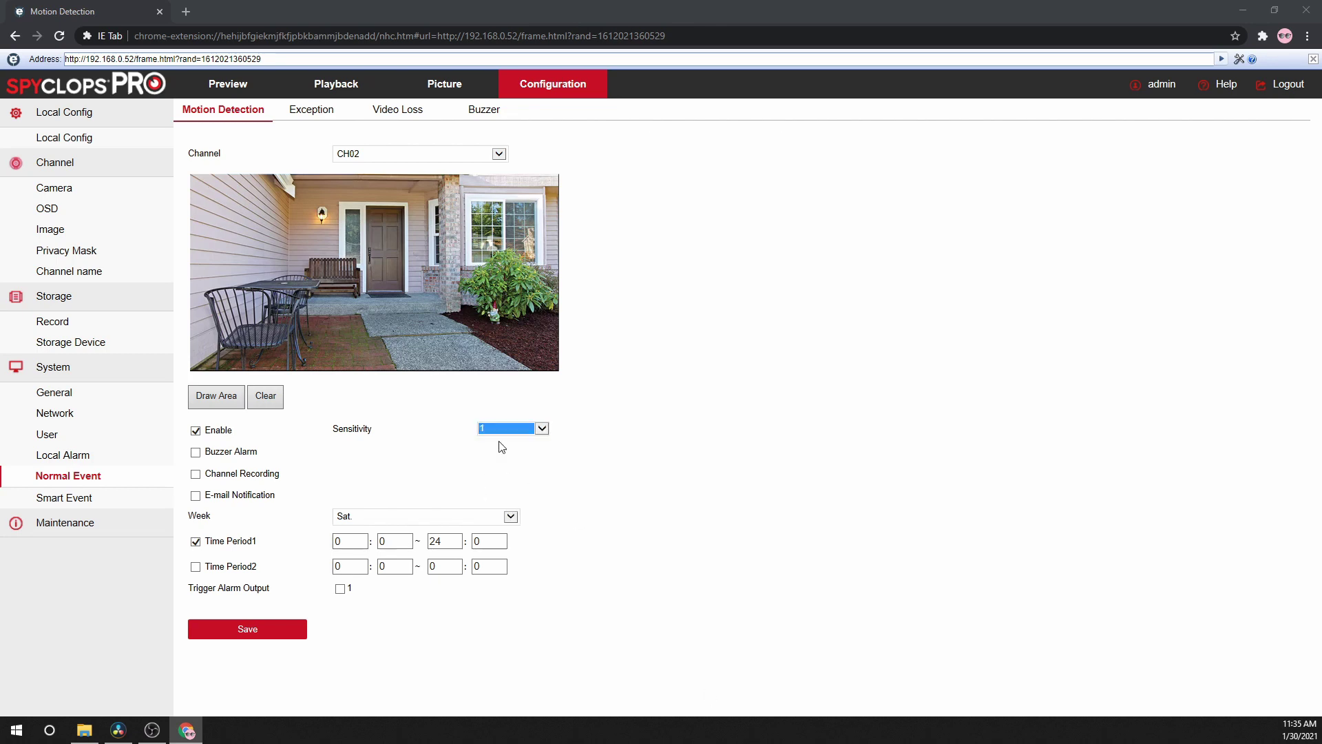
left_click(253, 630)
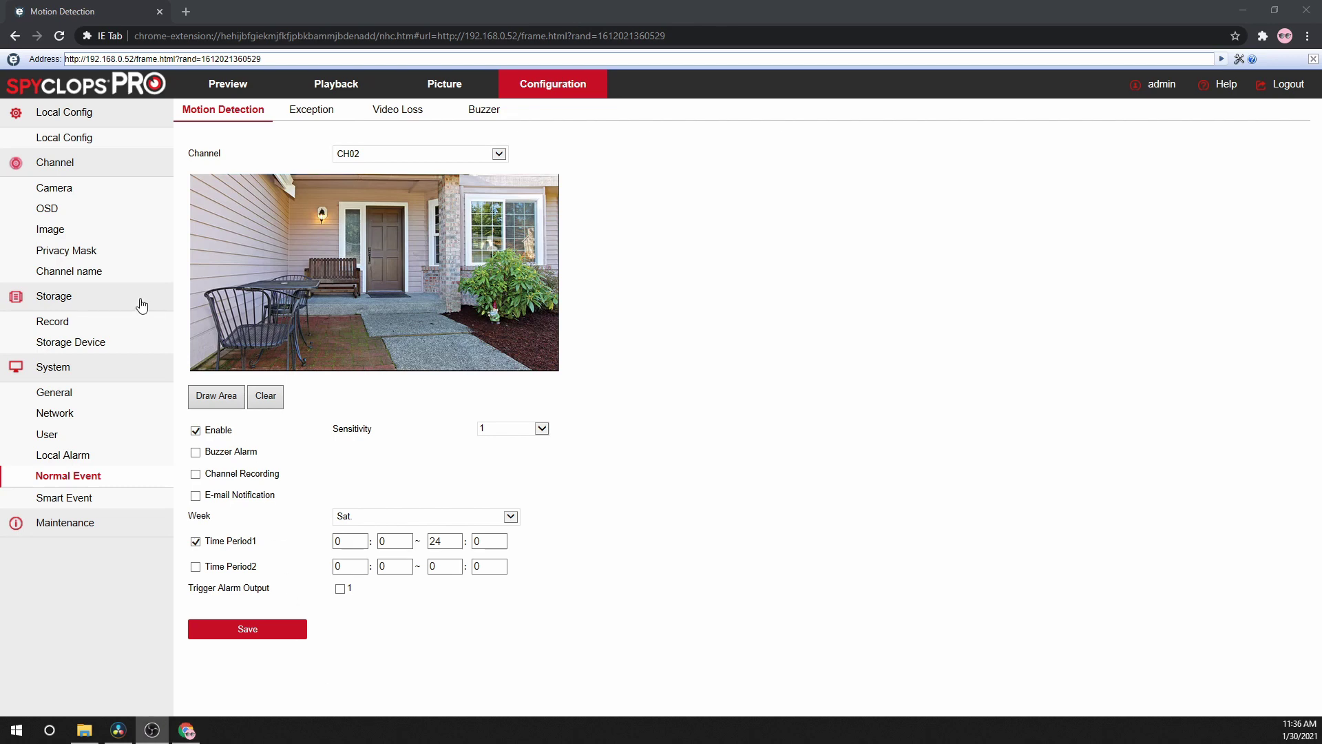
- Format HDD 01, the 976.762GB SATA disk, confirming that all its data is erased
left_click(66, 355)
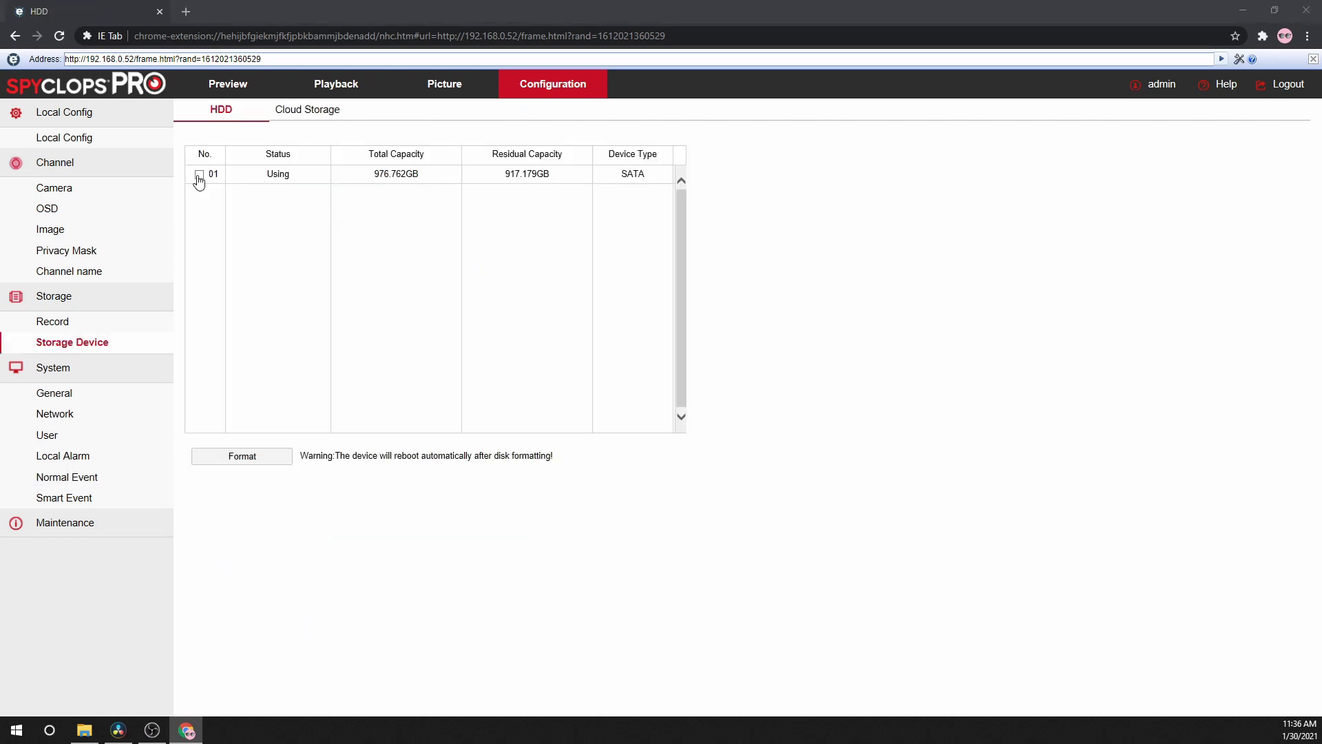
left_click(238, 458)
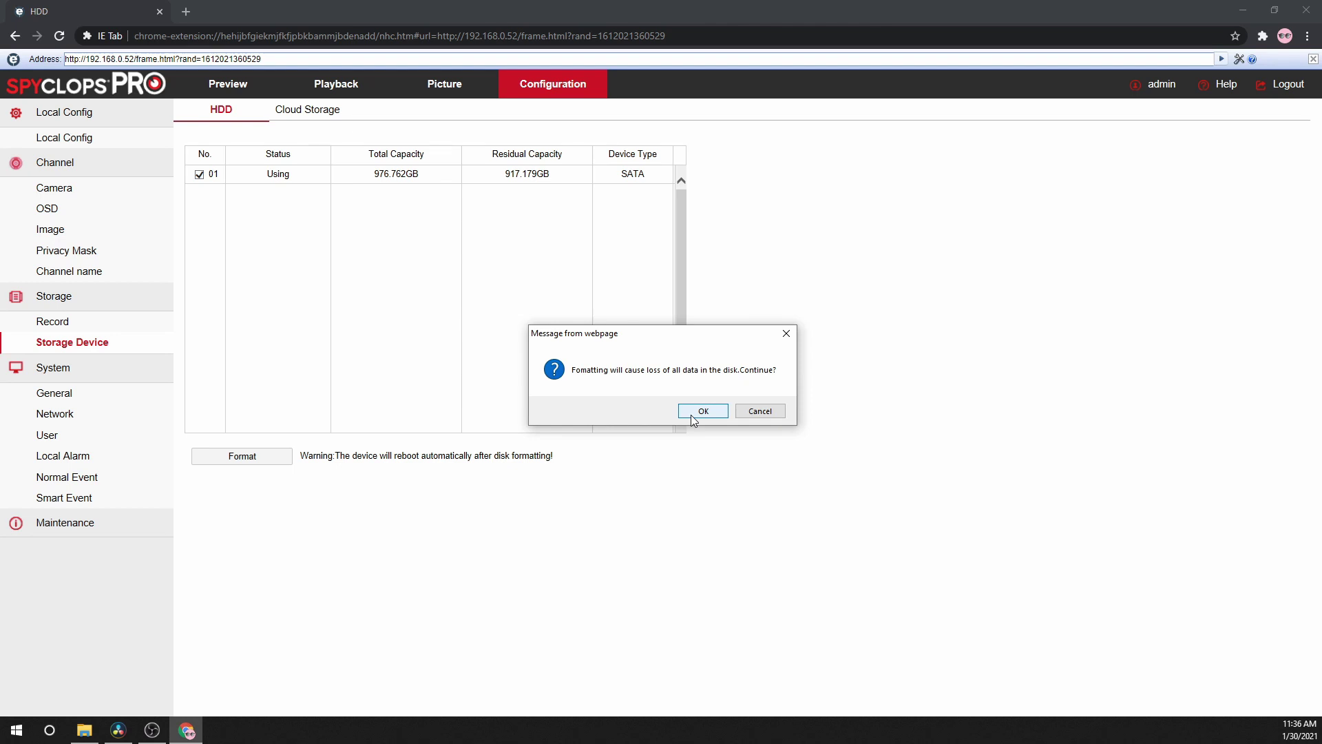
left_click(692, 415)
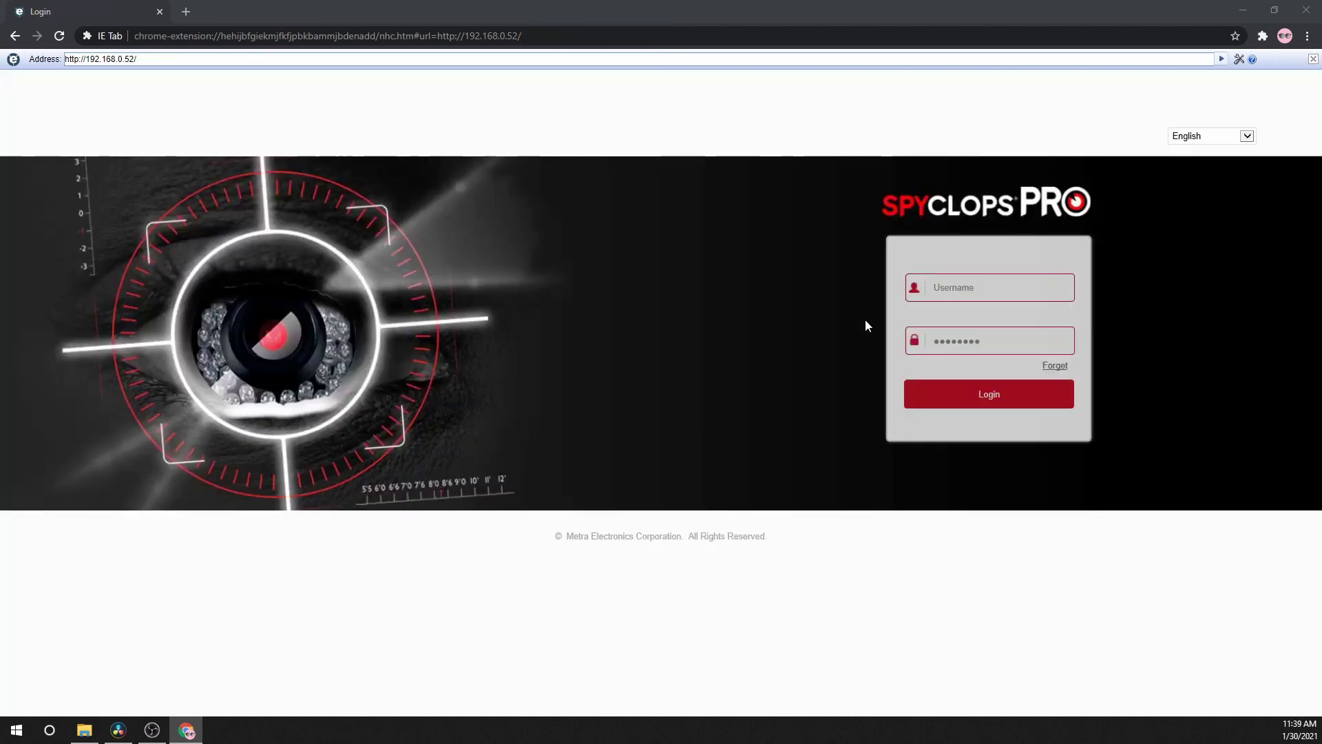
- Log back into the NVR with the account username and password
left_click(969, 281)
type("admin")
key("Tab")
type("123")
key("Return")
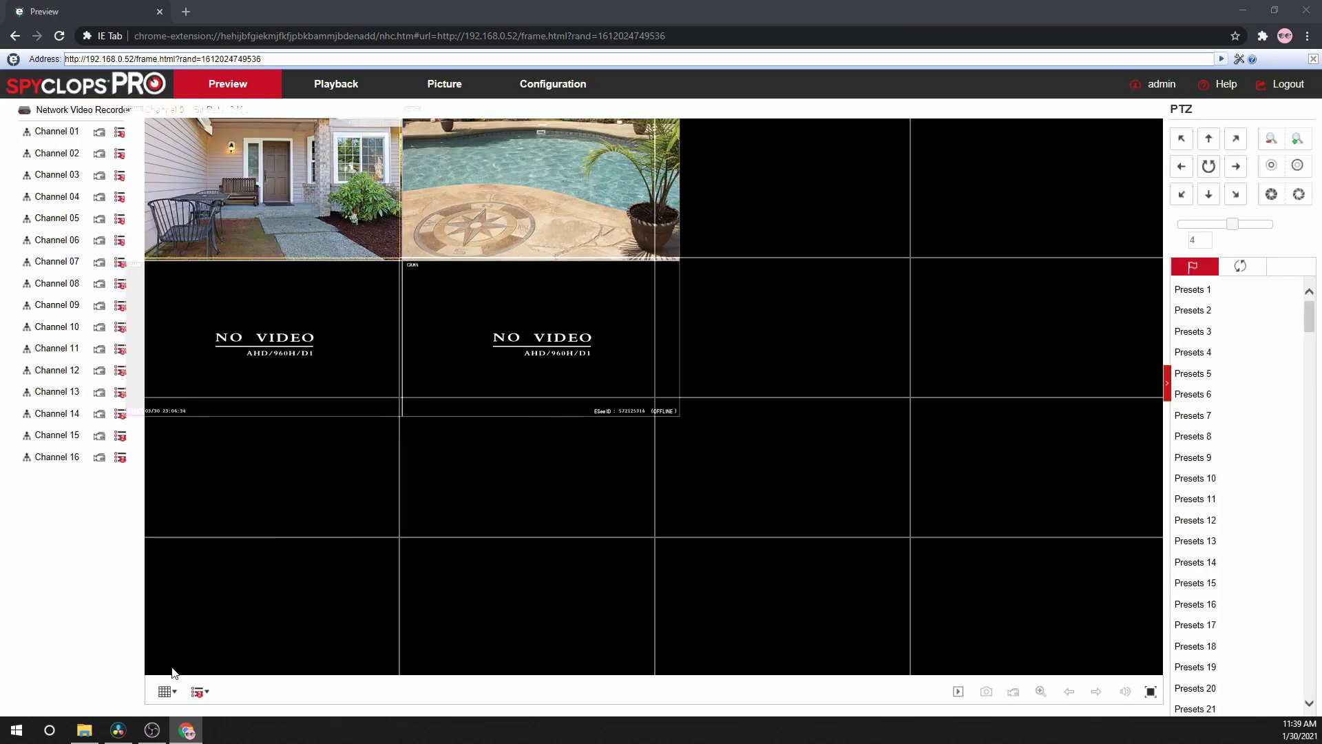
- Keep the 16-screen preview layout and start live playback of both cameras
left_click(166, 691)
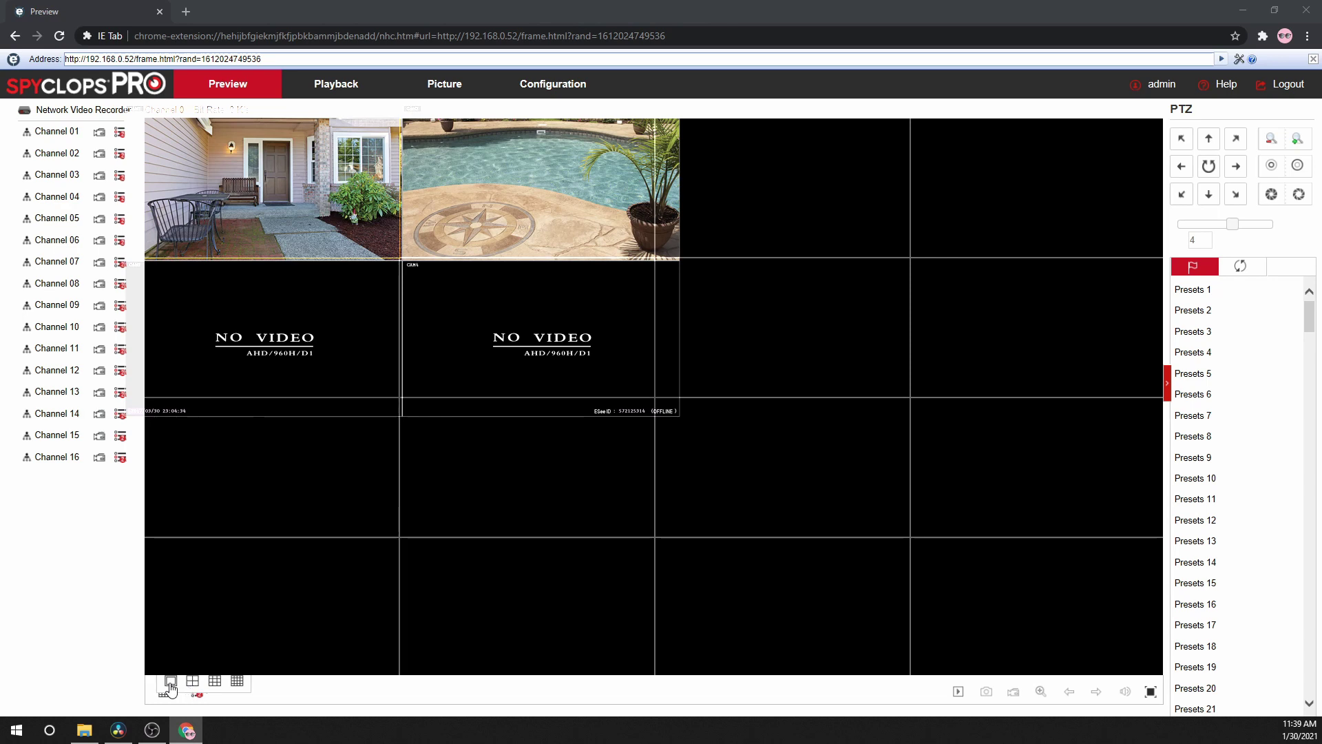
left_click(236, 681)
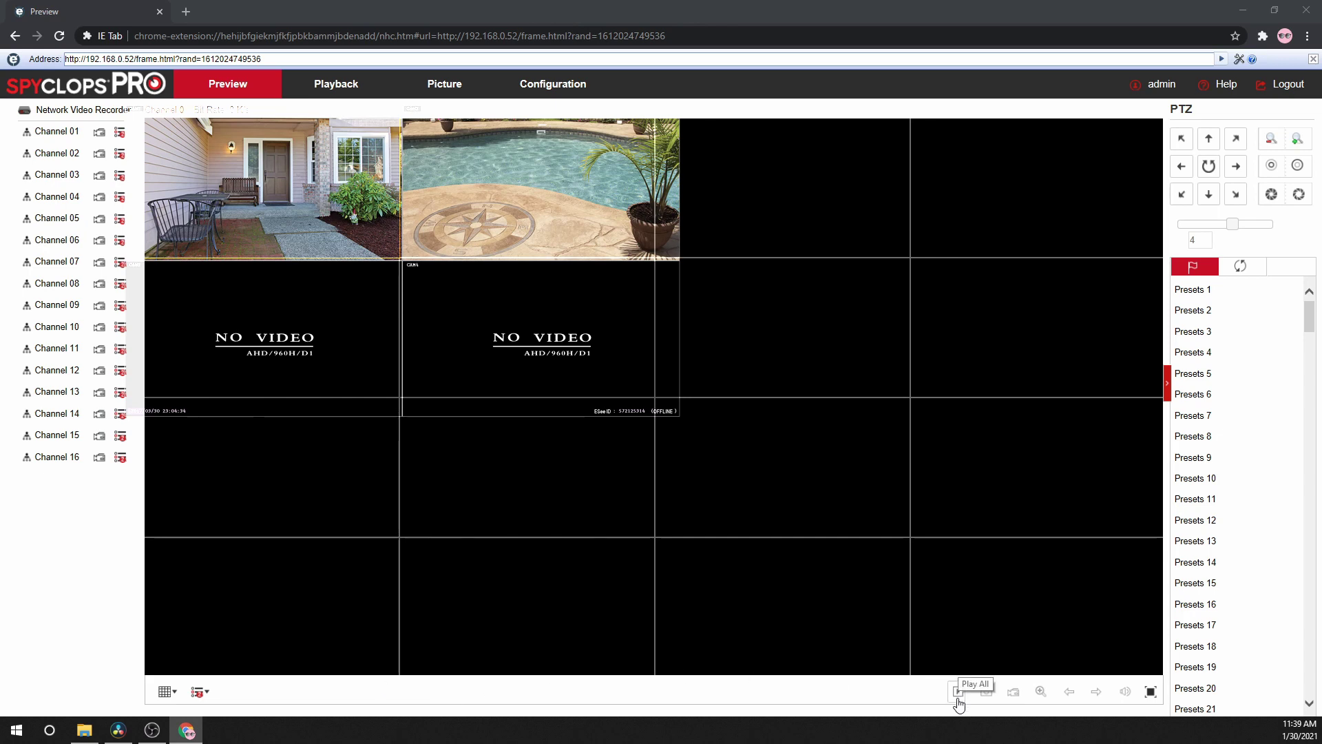
left_click(572, 222)
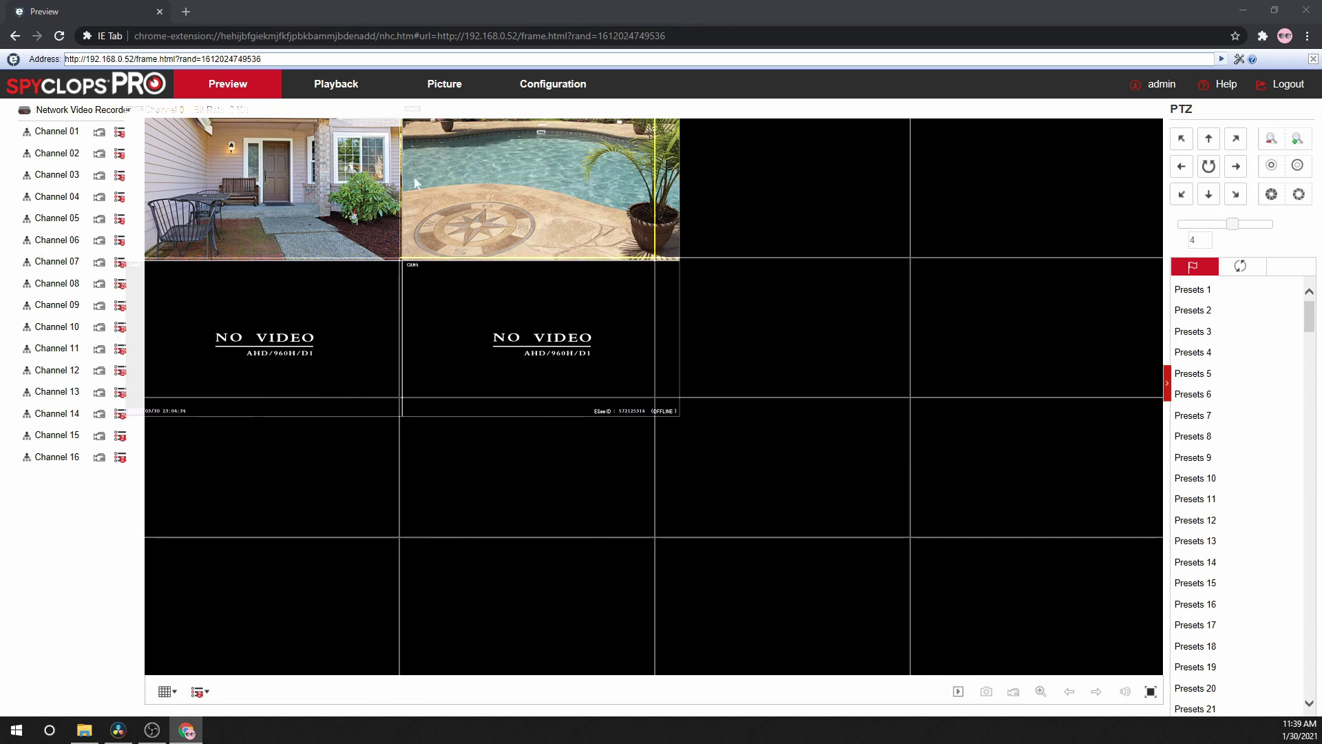
left_click(58, 140)
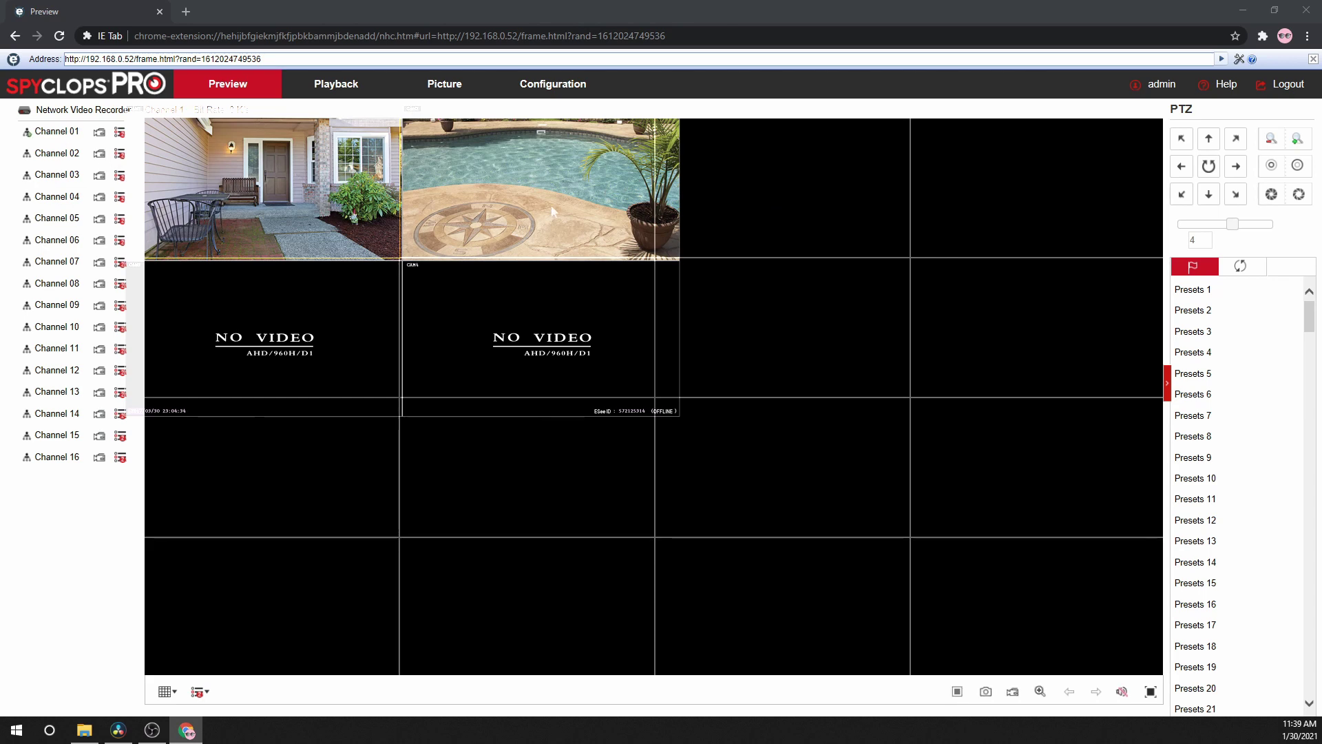
left_click(40, 155)
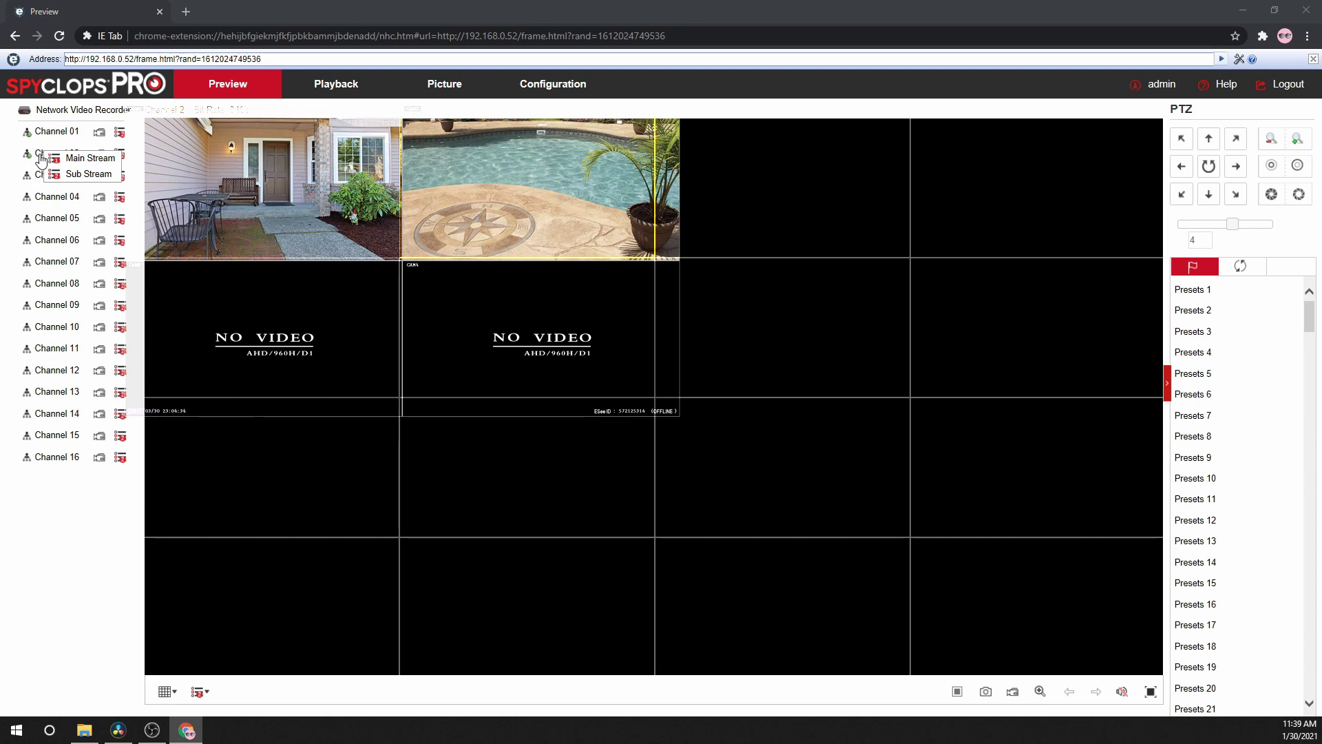